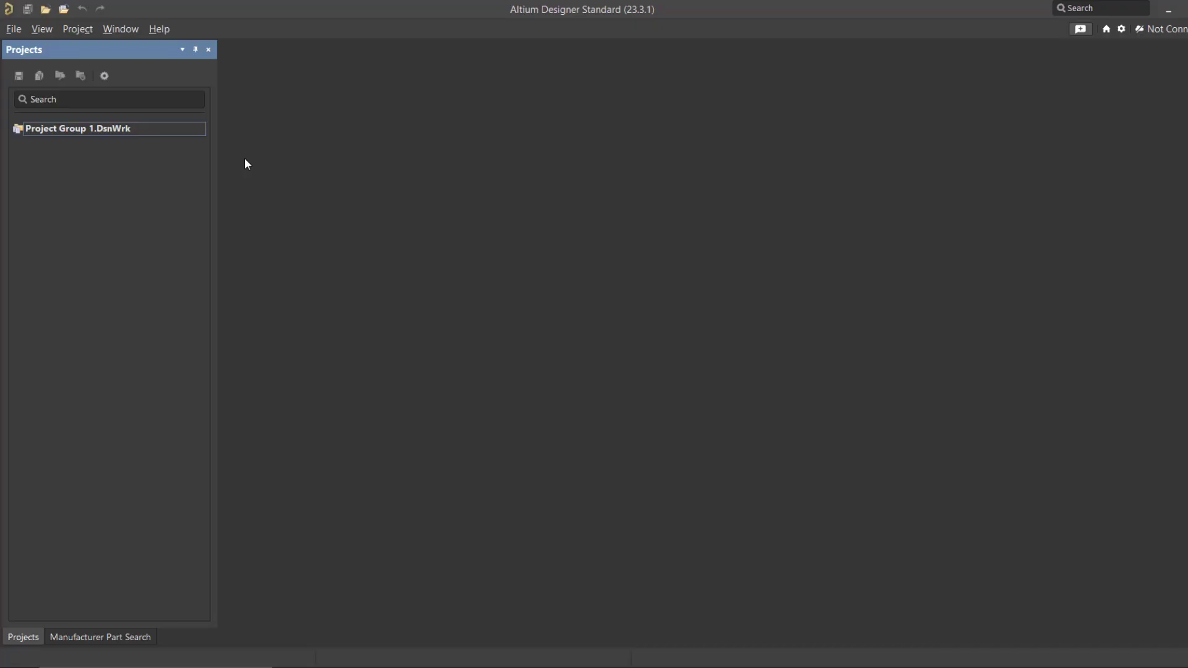
- Create an empty local PCB project named Arduino R4
left_click(21, 31)
mouse_move(48, 73)
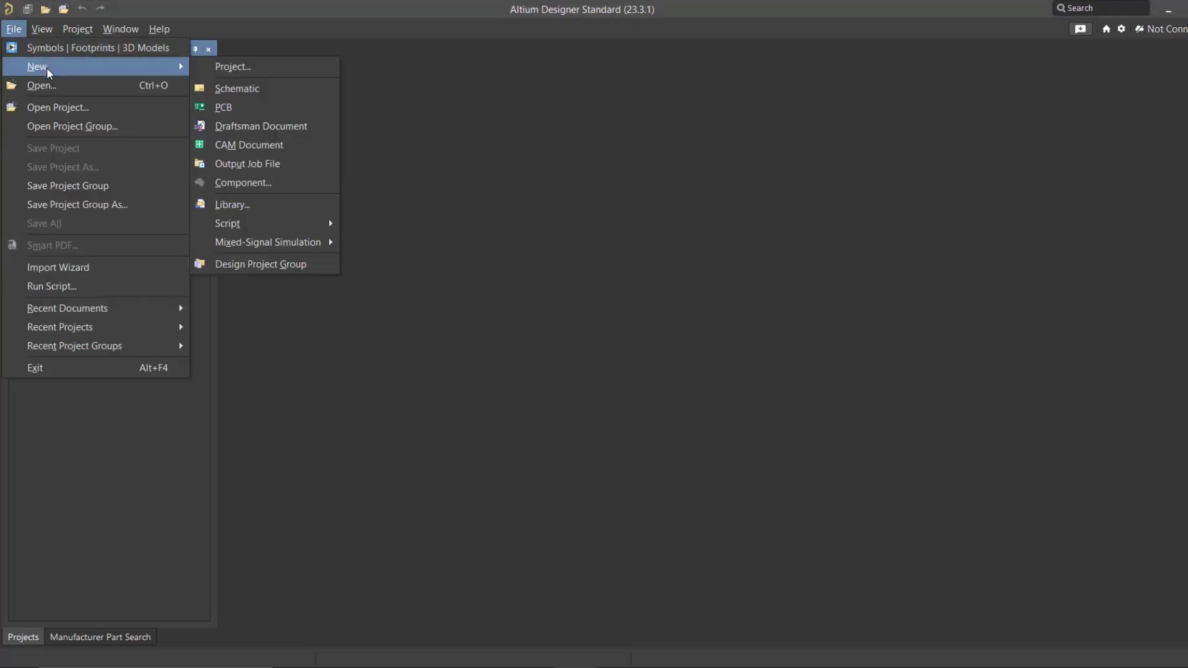
left_click(276, 70)
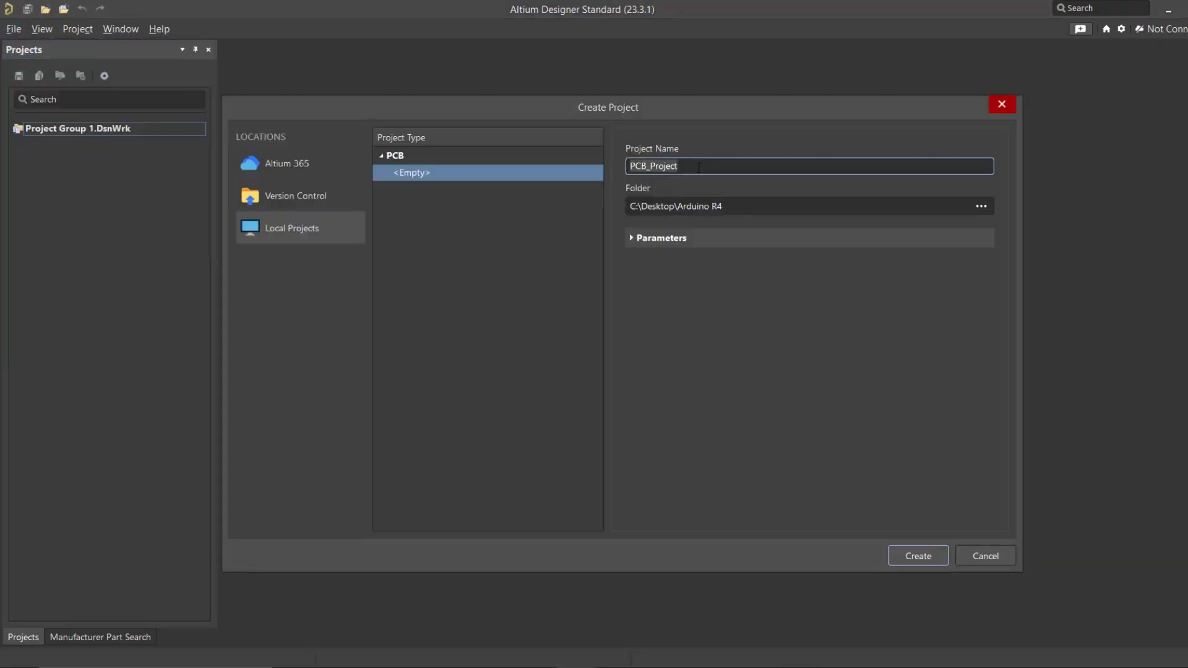
type("Arduino R4")
left_click(902, 559)
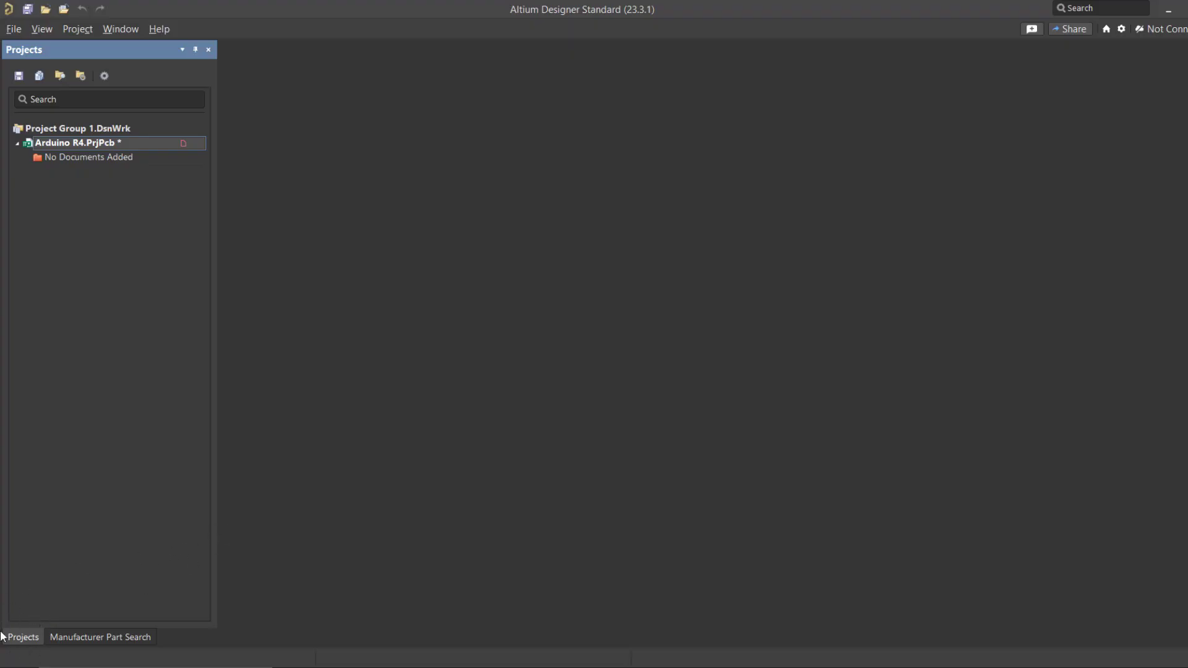
- Add a new schematic document to the Arduino R4 project
right_click(131, 146)
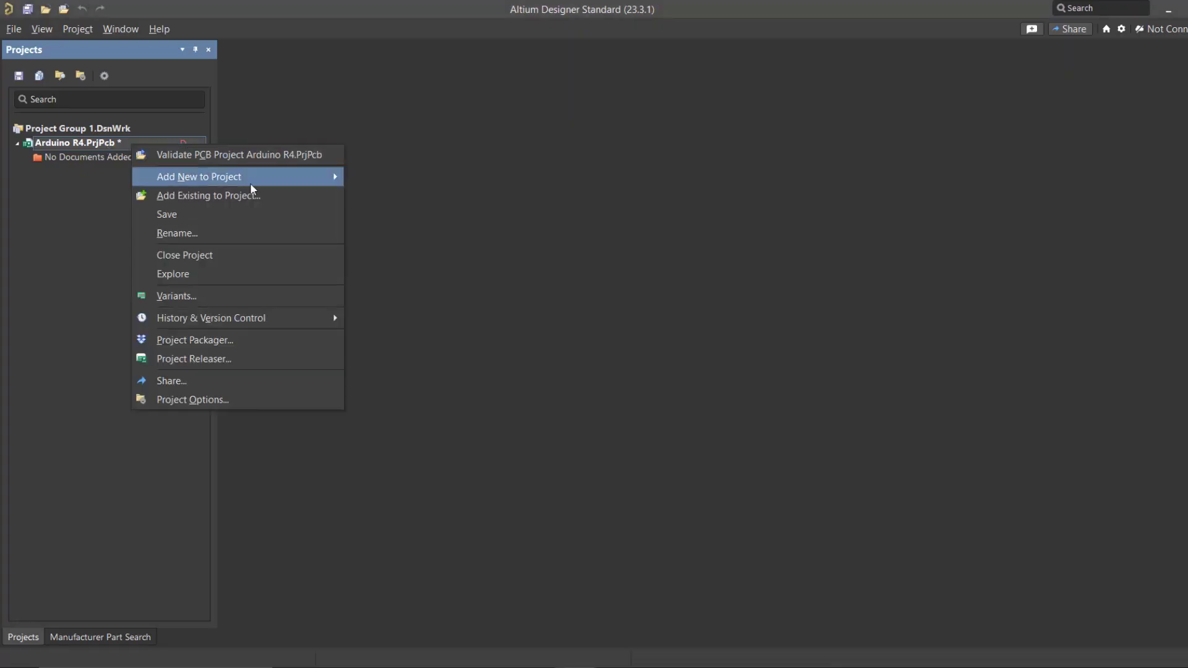
mouse_move(303, 183)
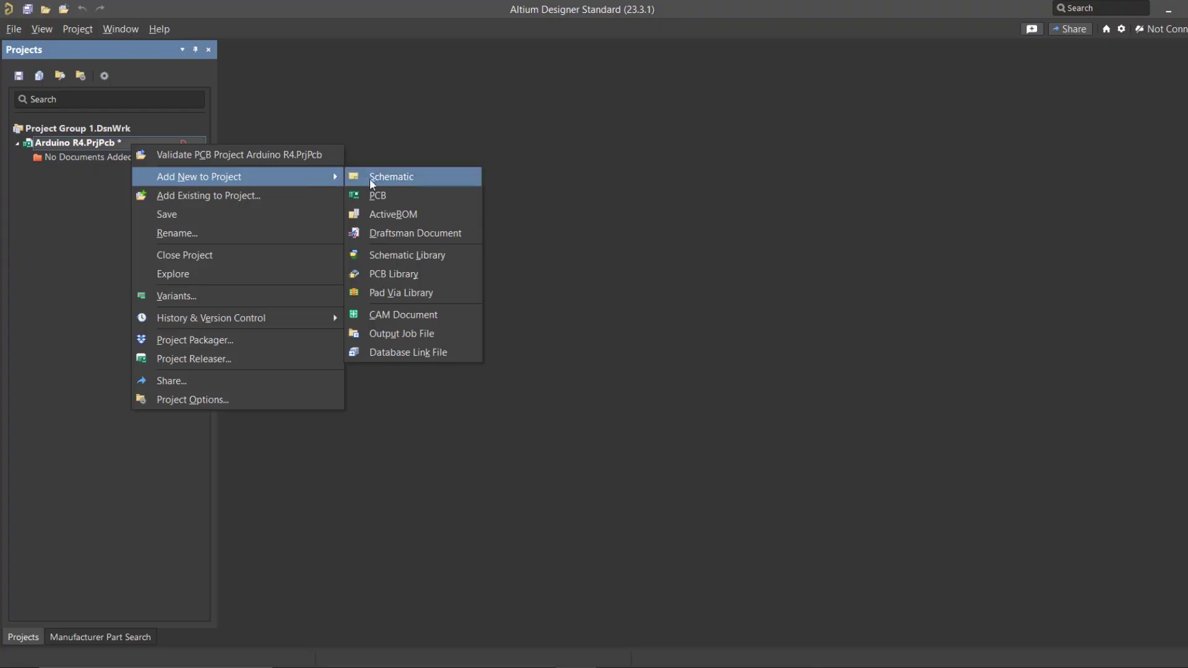
left_click(440, 179)
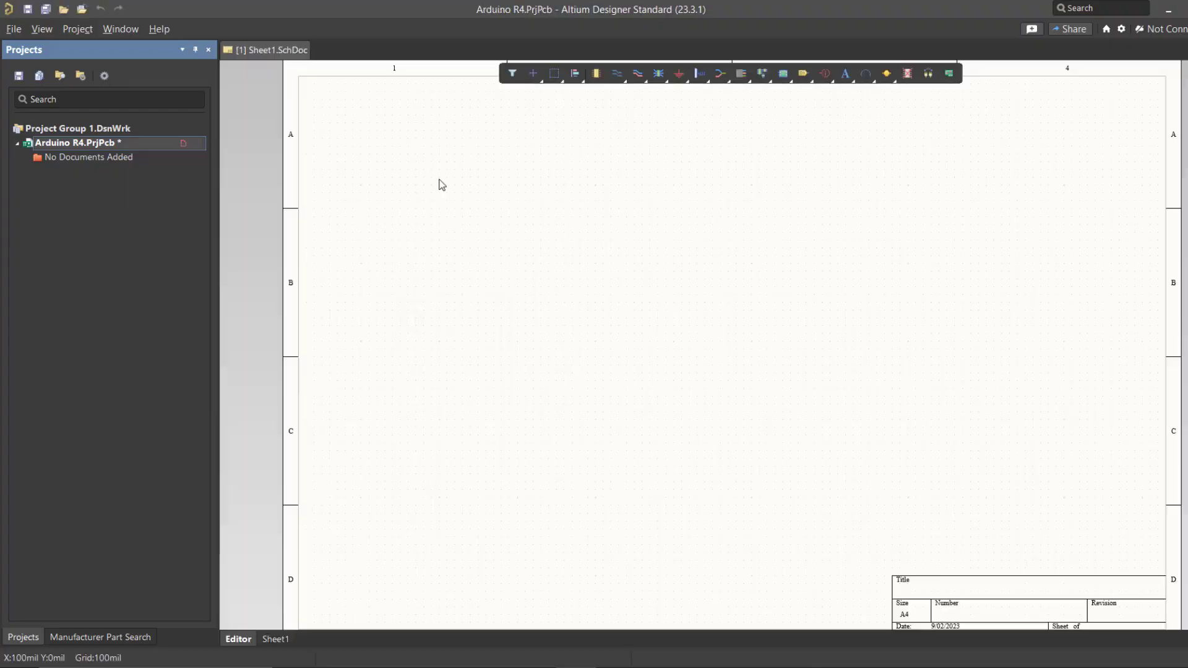
scroll(446, 239, "down", 4, "ctrl")
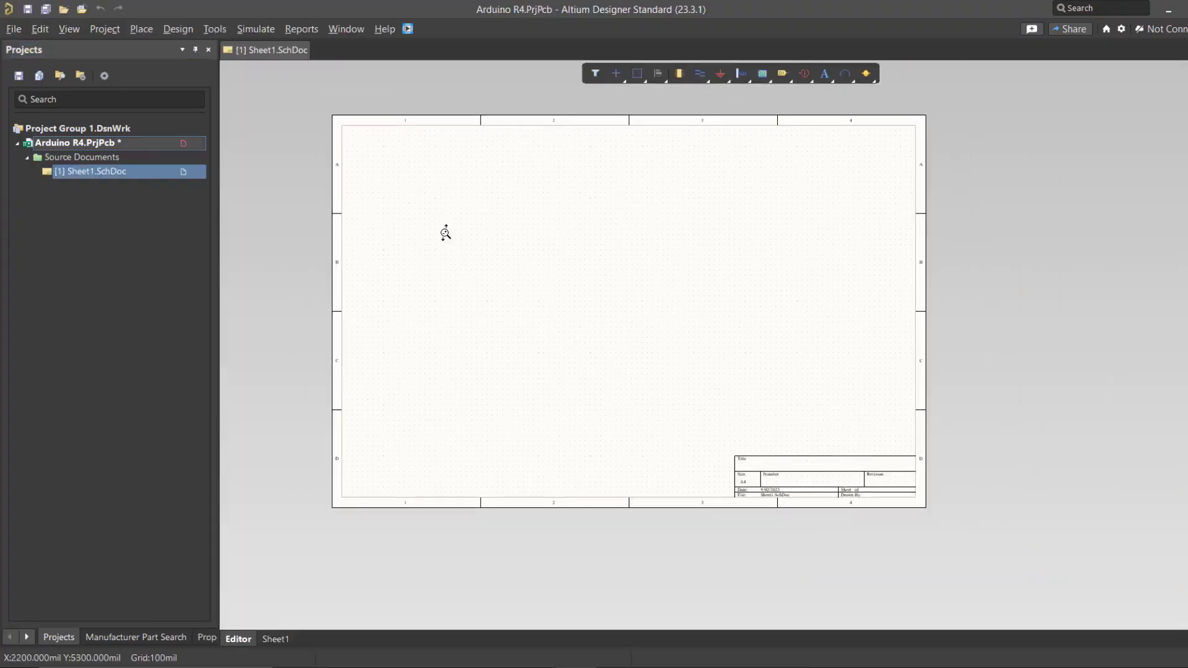
middle_click_drag(489, 279, 493, 232)
right_click_drag(493, 232, 483, 260)
middle_click_drag(483, 260, 482, 263)
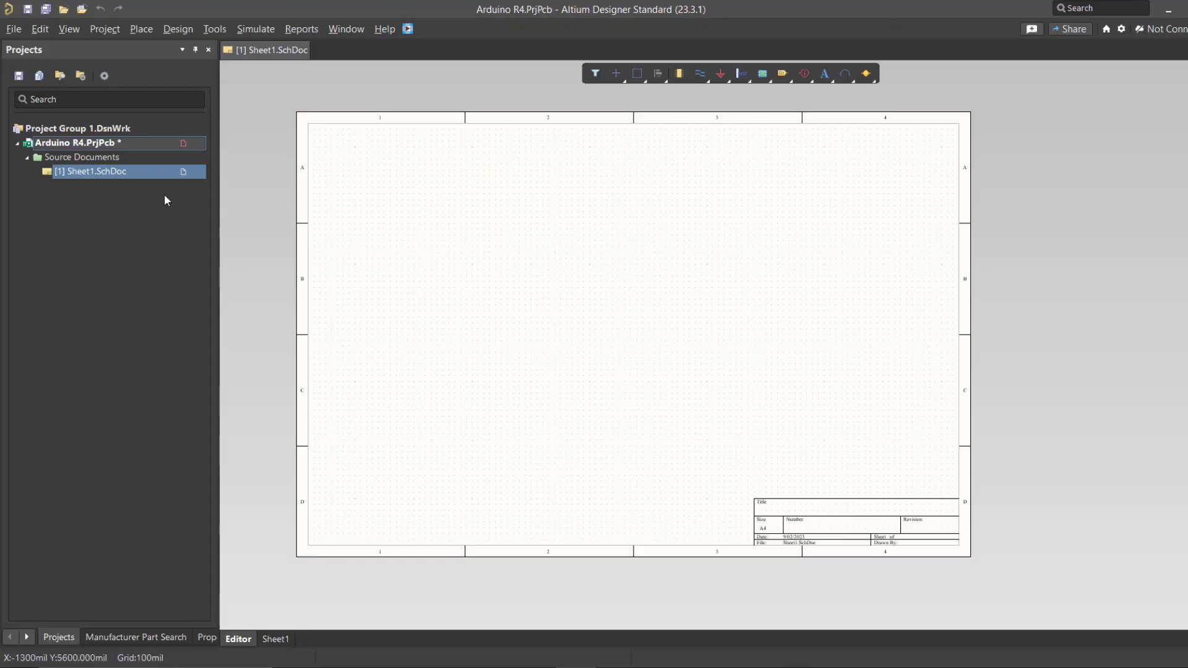
- Save the new schematic sheet in the project folder under the file name Arduino R4
right_click(147, 173)
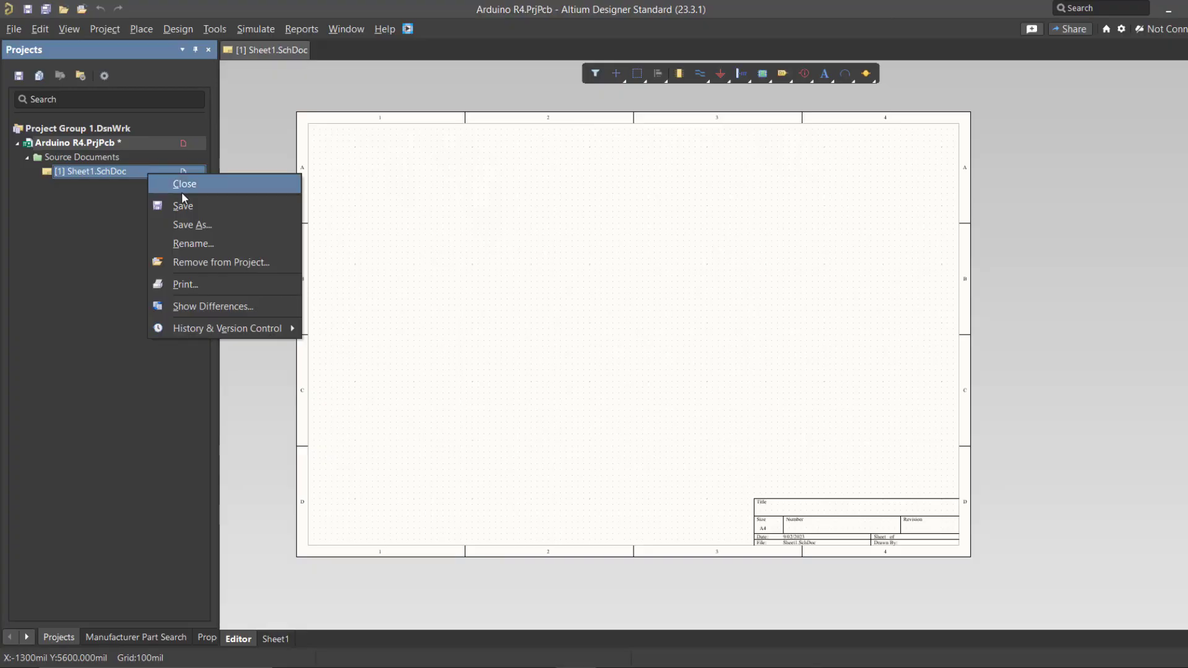
left_click(202, 204)
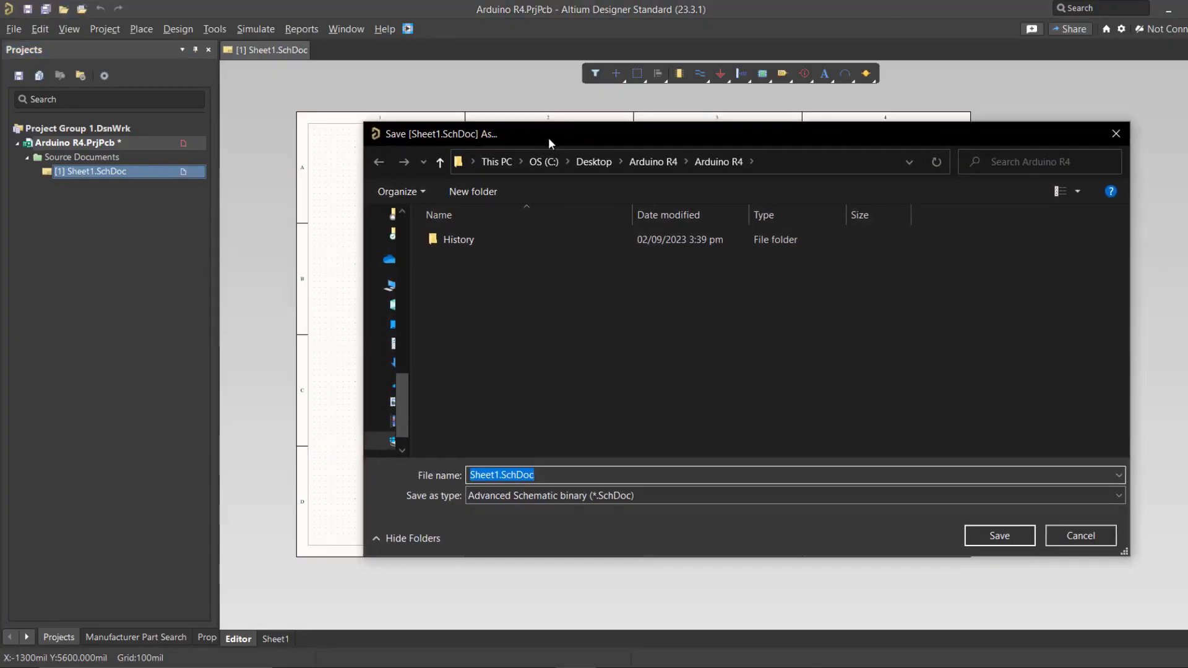
left_click(481, 476)
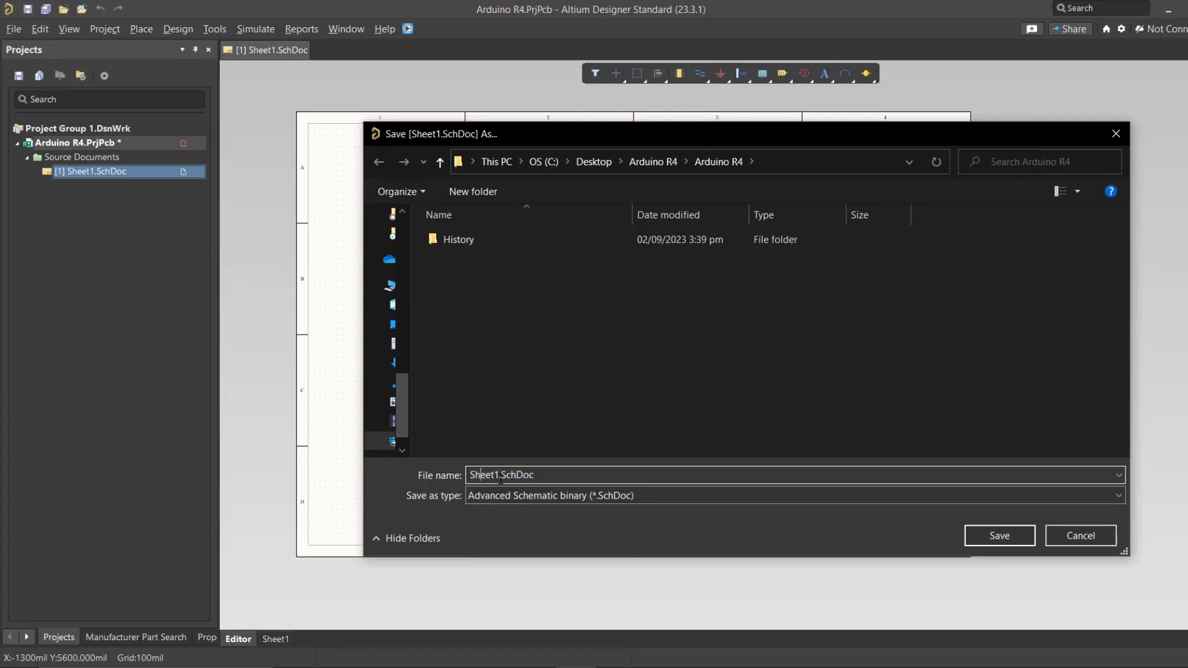
left_click_drag(500, 477, 456, 480)
type("ARd")
key("BackSpace")
key("BackSpace")
type("rduino R4")
left_click(978, 533)
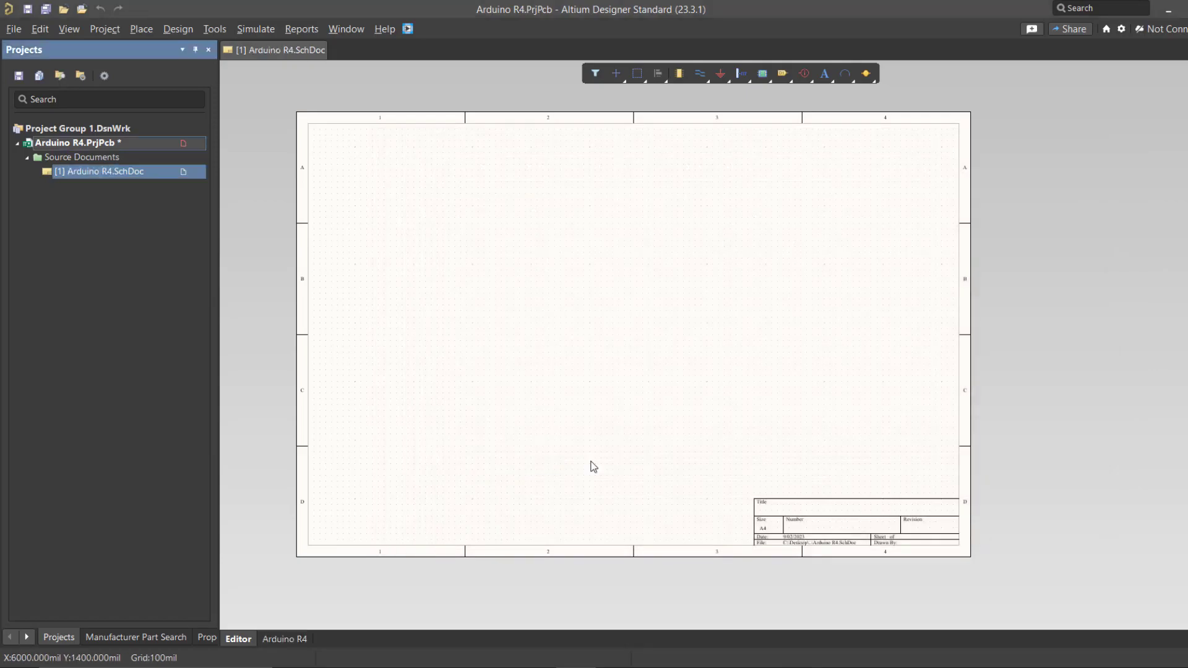
- Create a new file-based Schematic Library in the project
right_click_drag(455, 433, 477, 424)
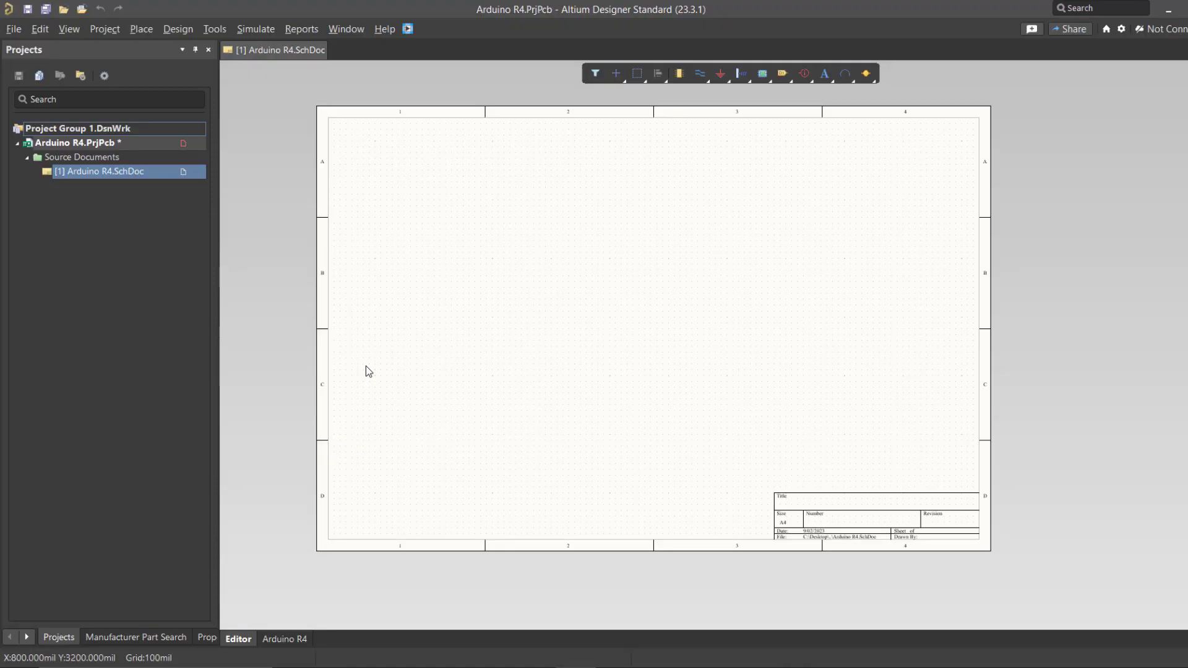
left_click(13, 29)
mouse_move(124, 66)
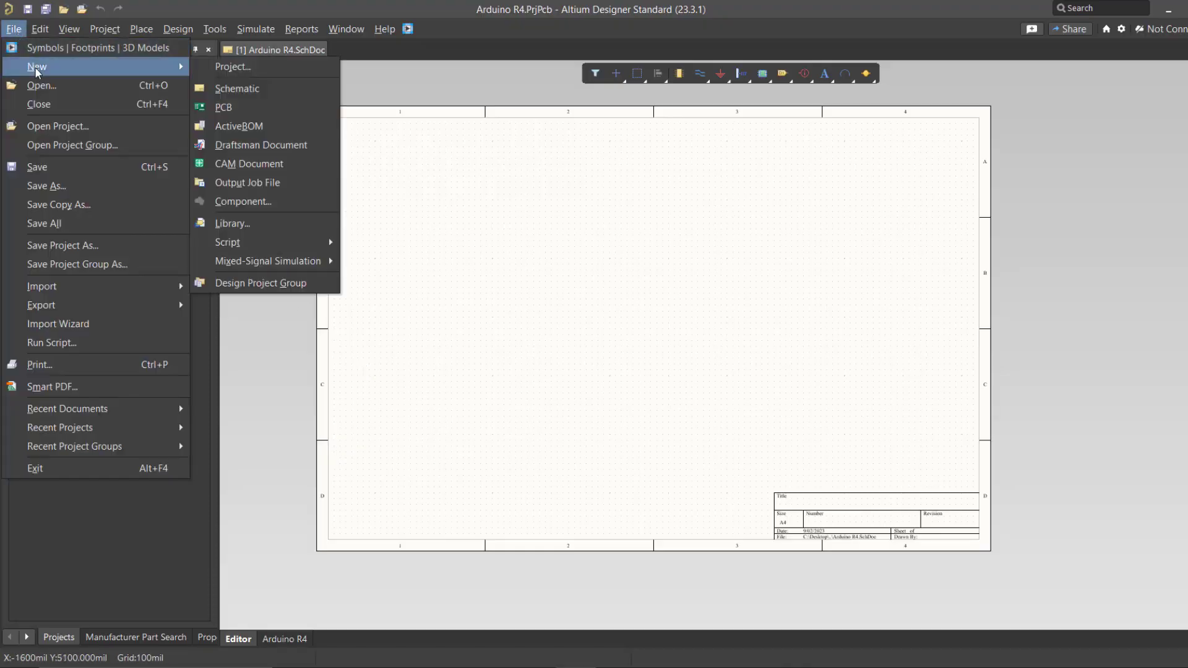
left_click(255, 228)
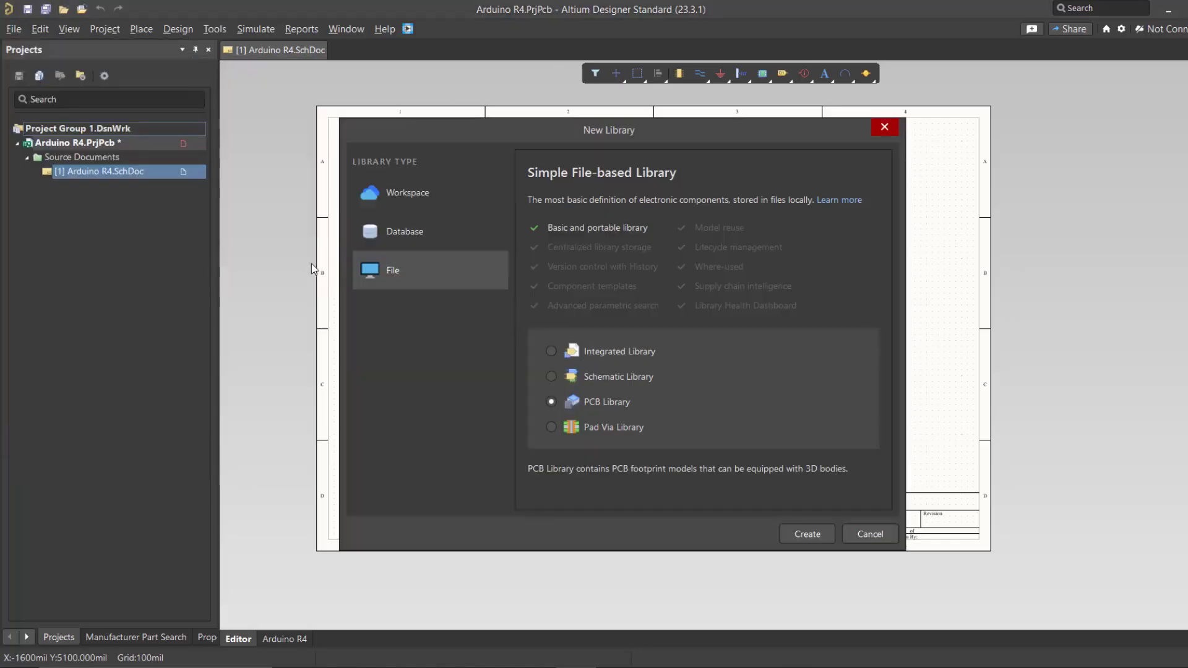
left_click(557, 375)
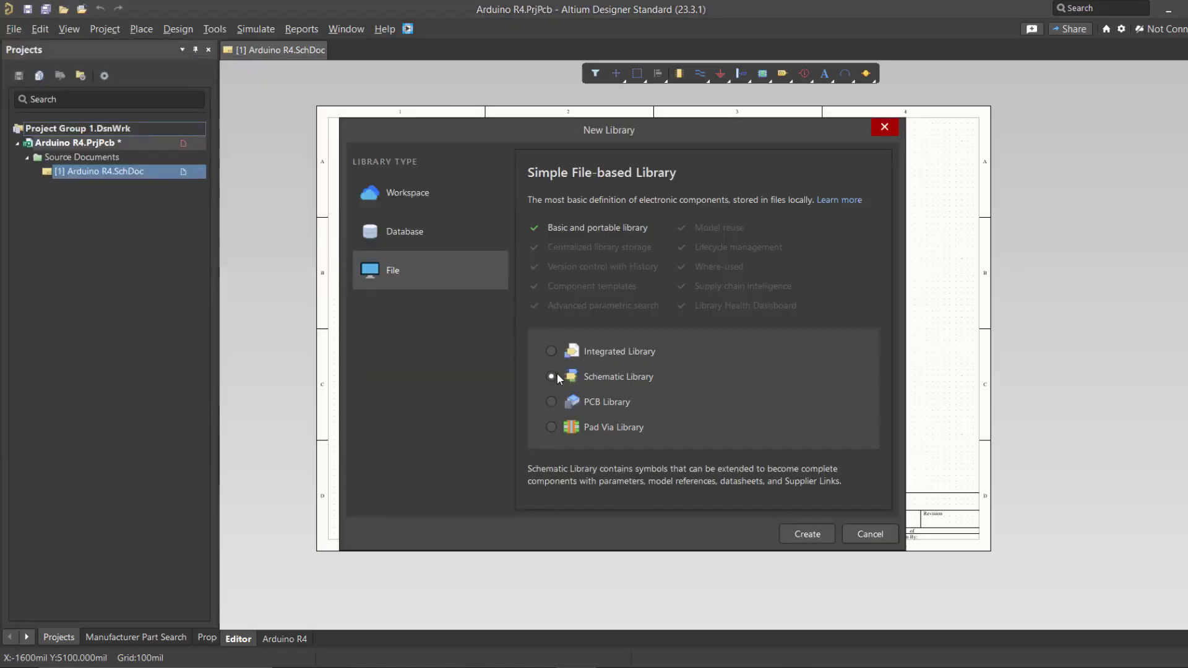
left_click(807, 533)
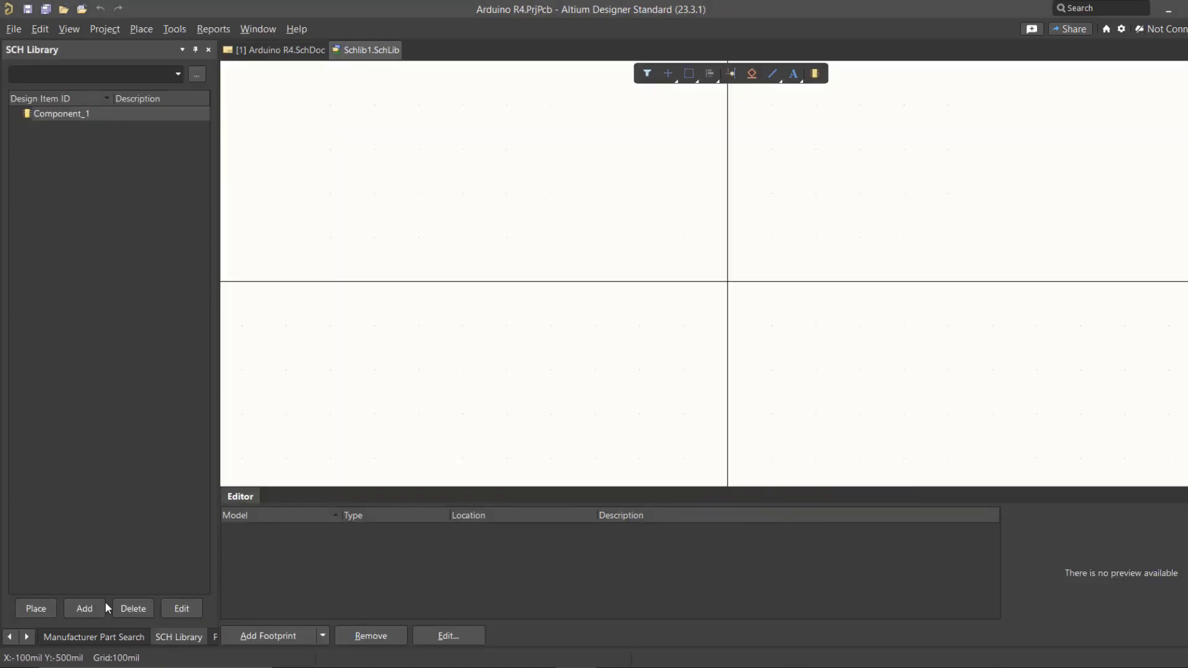
- Save the new schematic library in the project folder under the file name Arduino R4
left_click(10, 637)
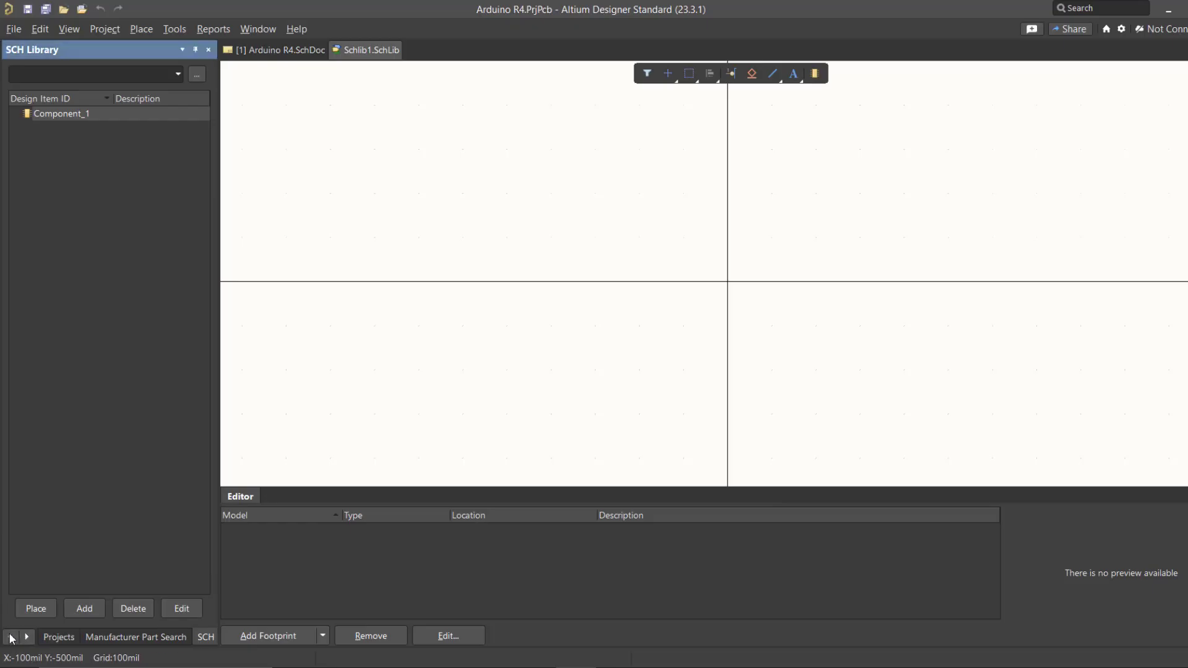
left_click(59, 637)
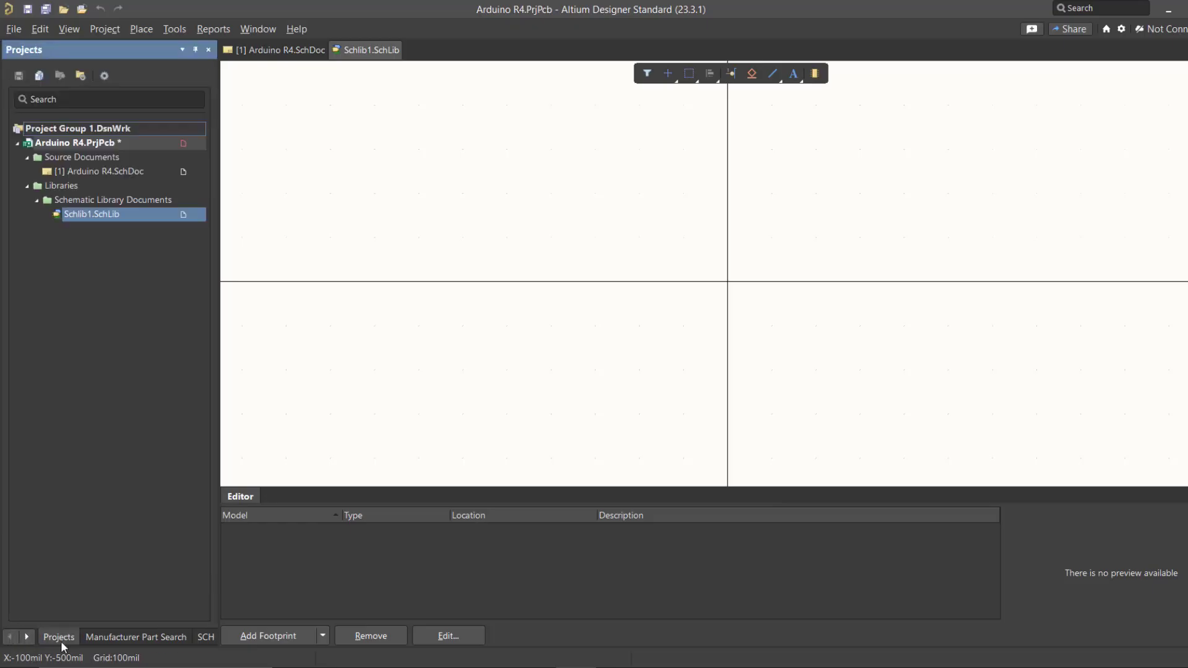
right_click(121, 214)
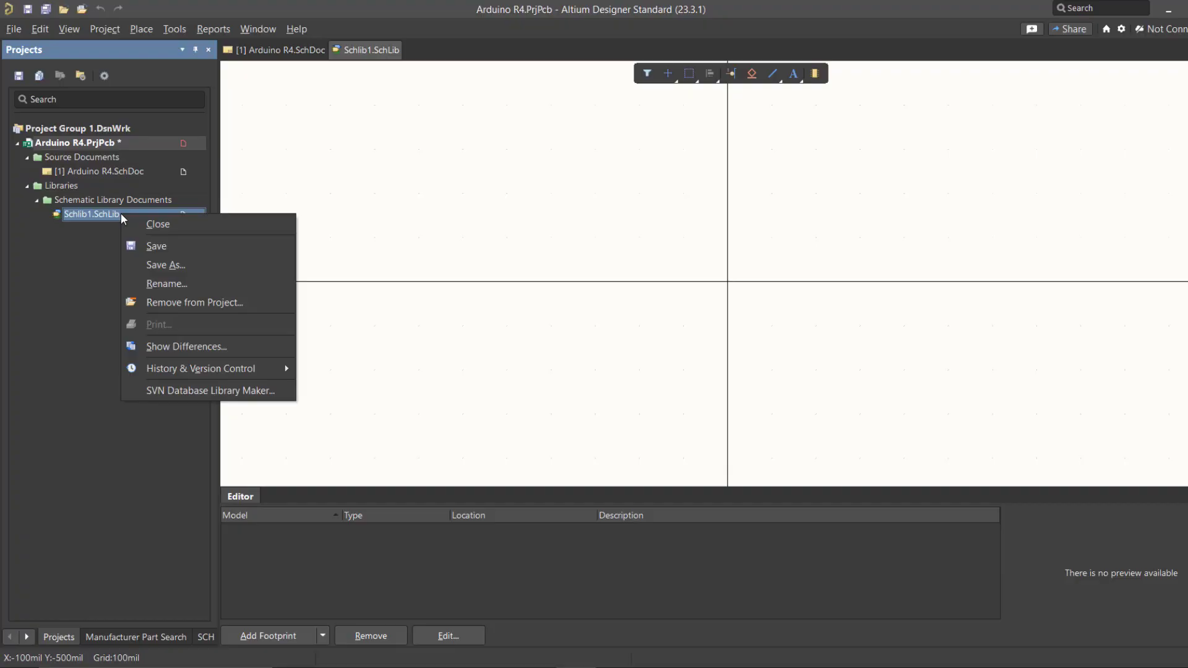
left_click(159, 248)
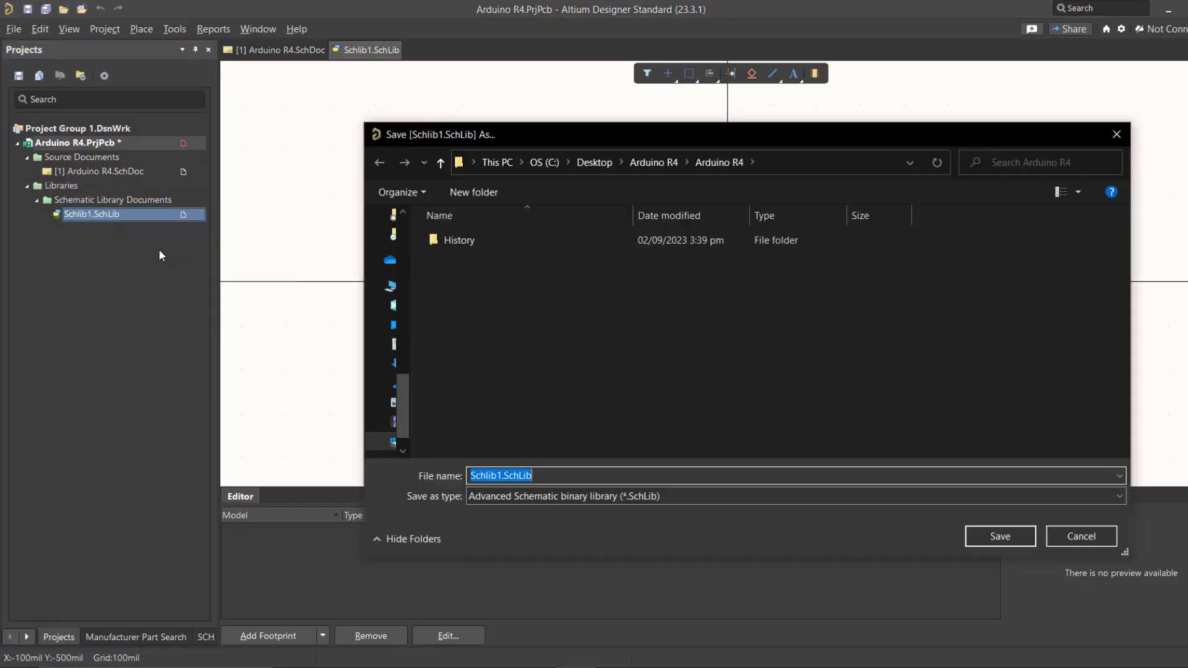
type("Ar")
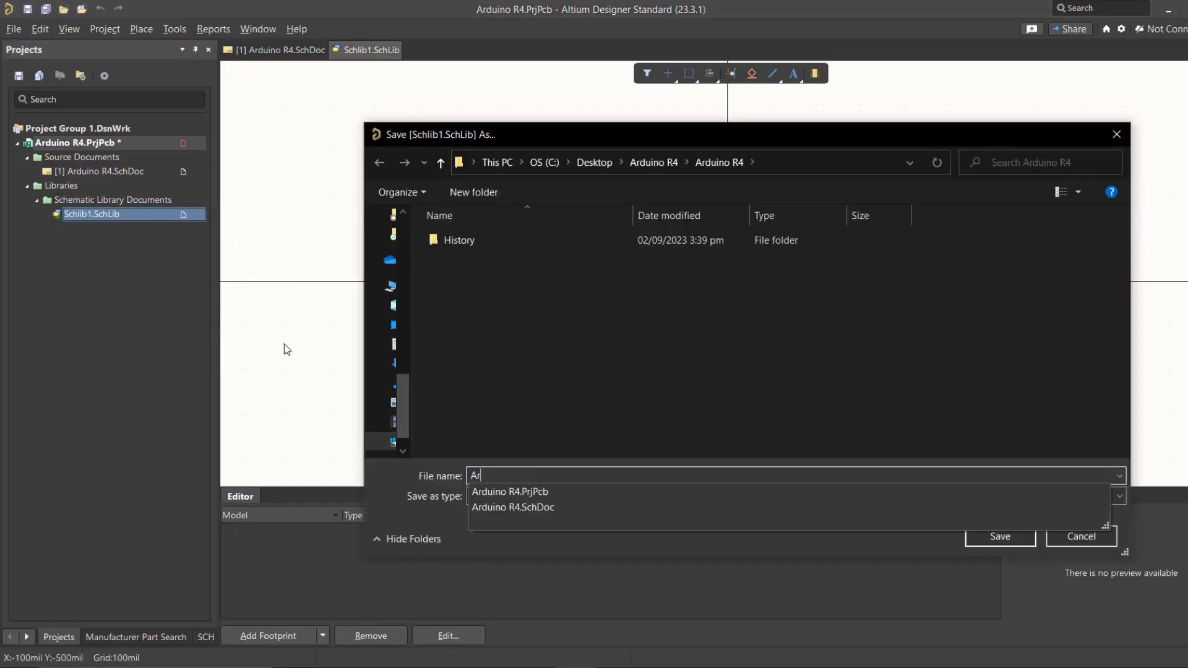
left_click(519, 492)
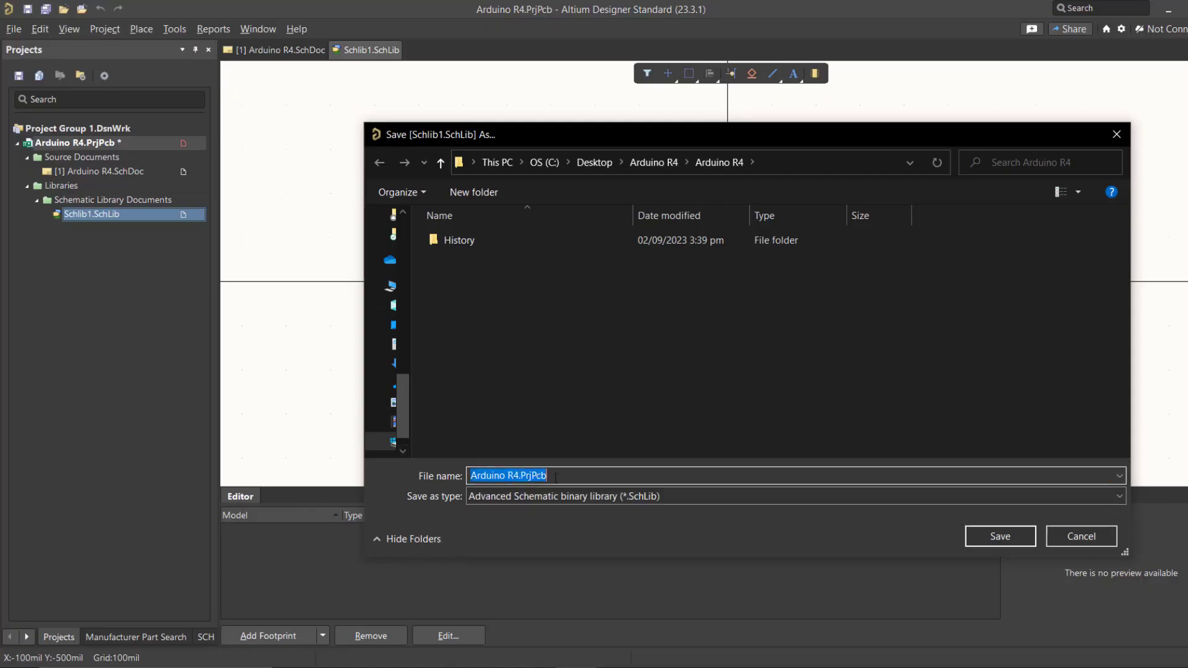
left_click(556, 478)
key("BackSpace")
key("BackSpace")
key("BackSpace")
key("BackSpace")
key("BackSpace")
key("BackSpace")
key("BackSpace")
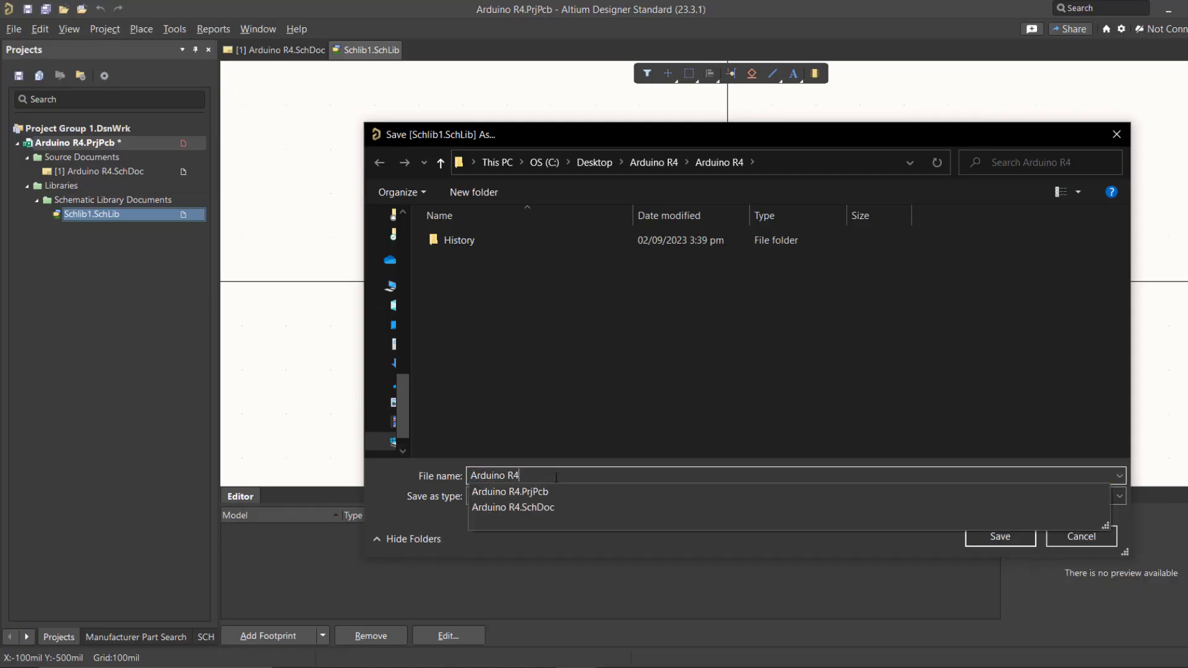
left_click(942, 429)
left_click(1001, 537)
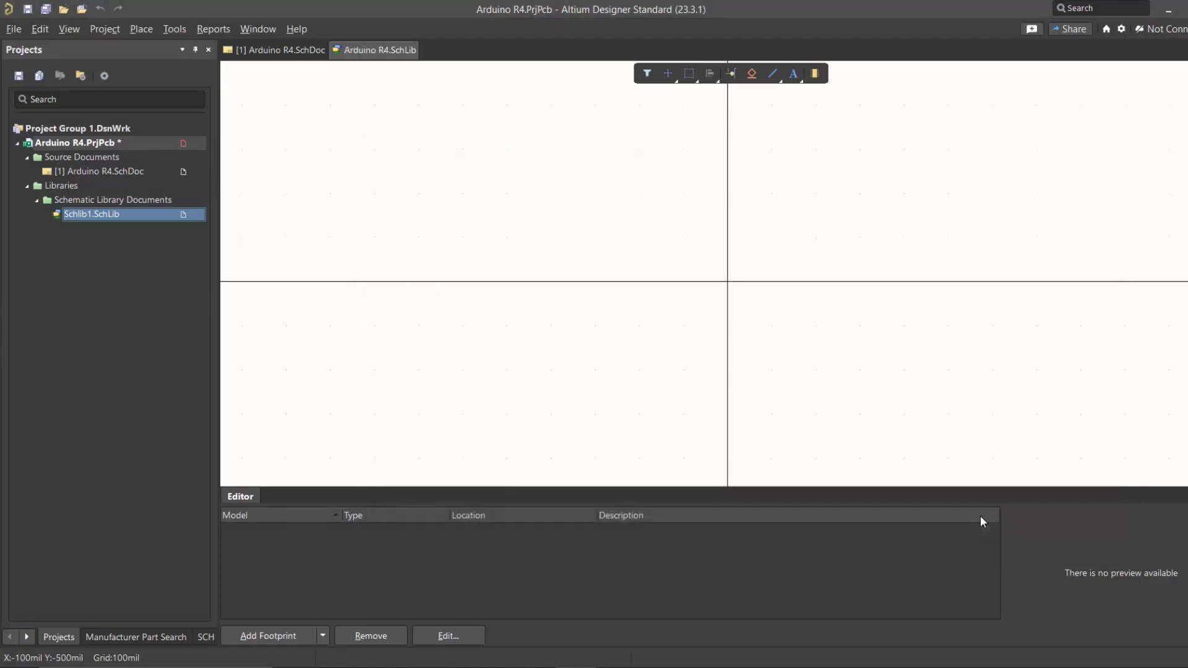
- Create a new file-based PCB Library in the project
left_click(14, 29)
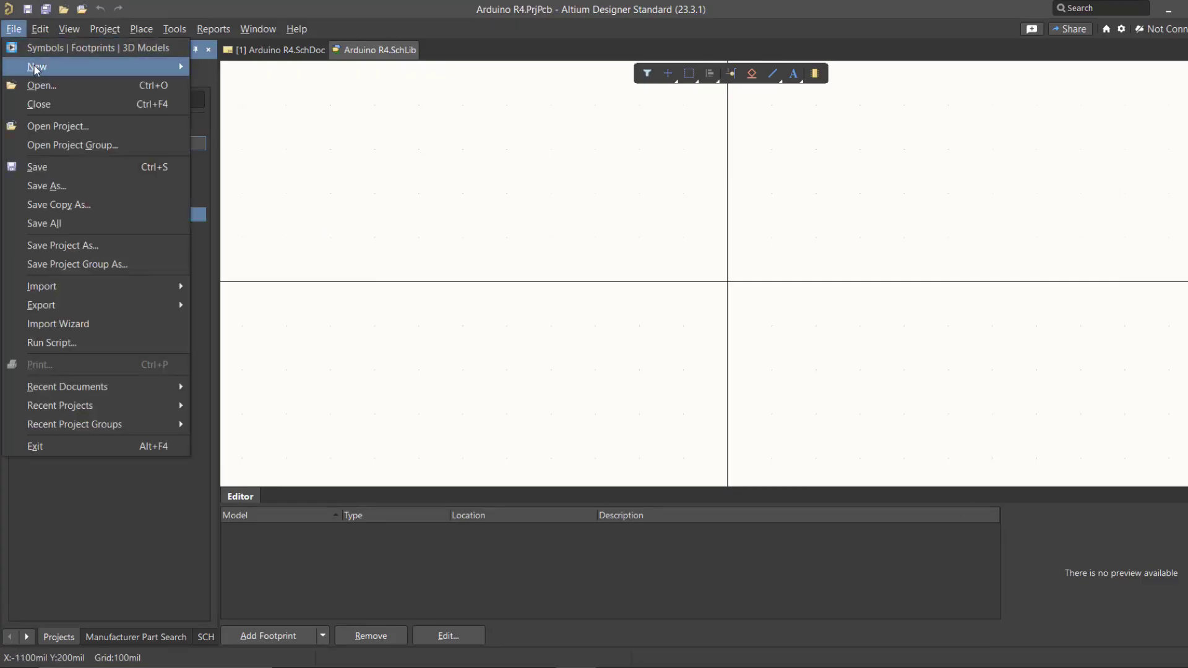
mouse_move(37, 67)
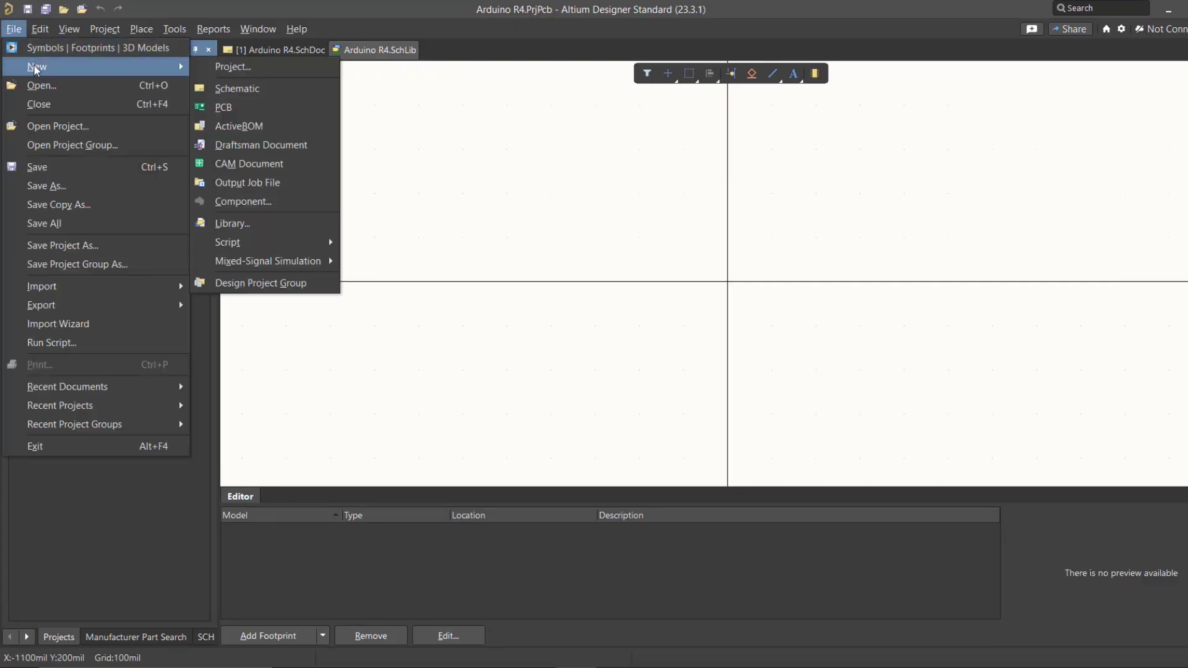
left_click(256, 228)
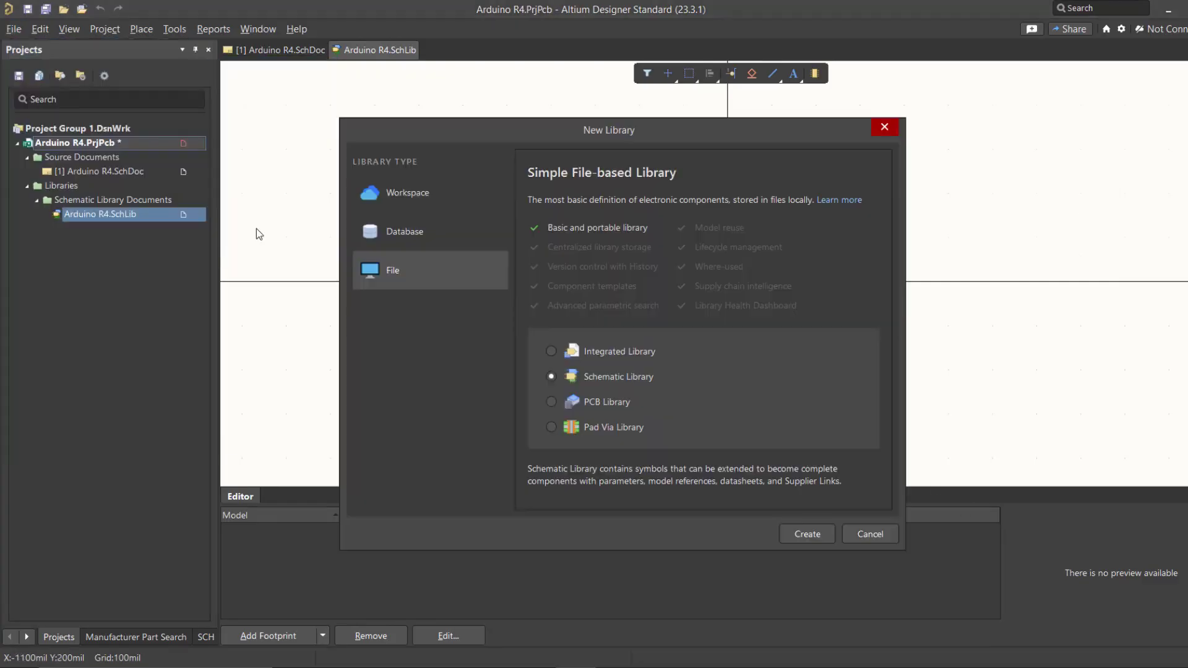
left_click(600, 407)
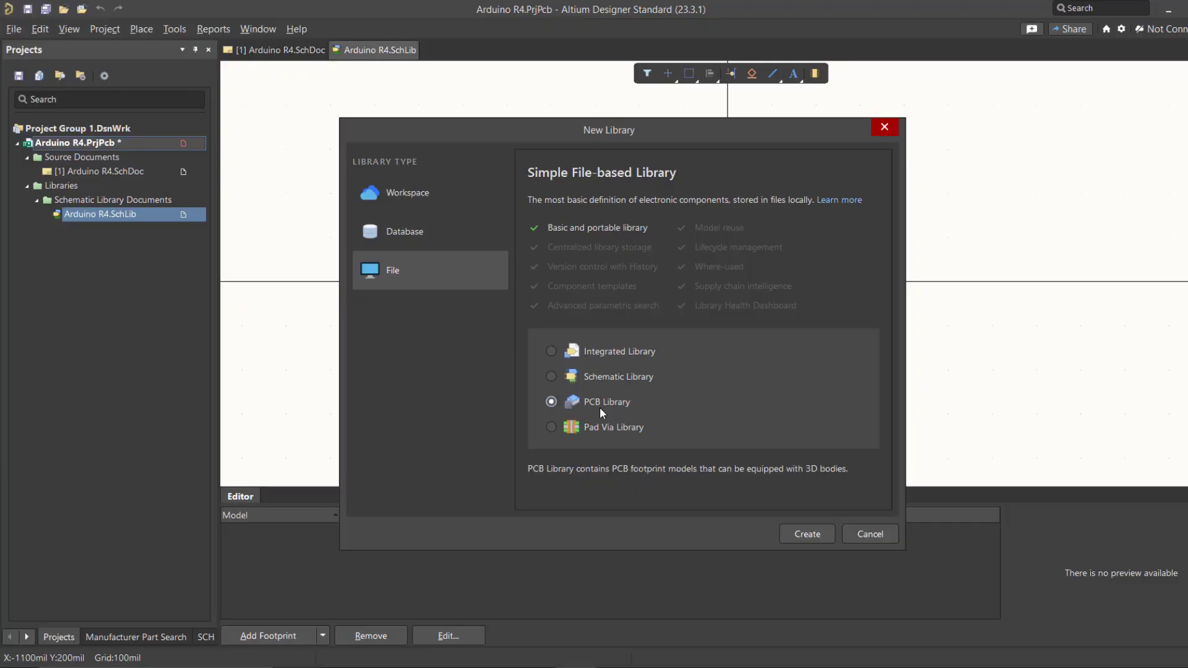
left_click(791, 536)
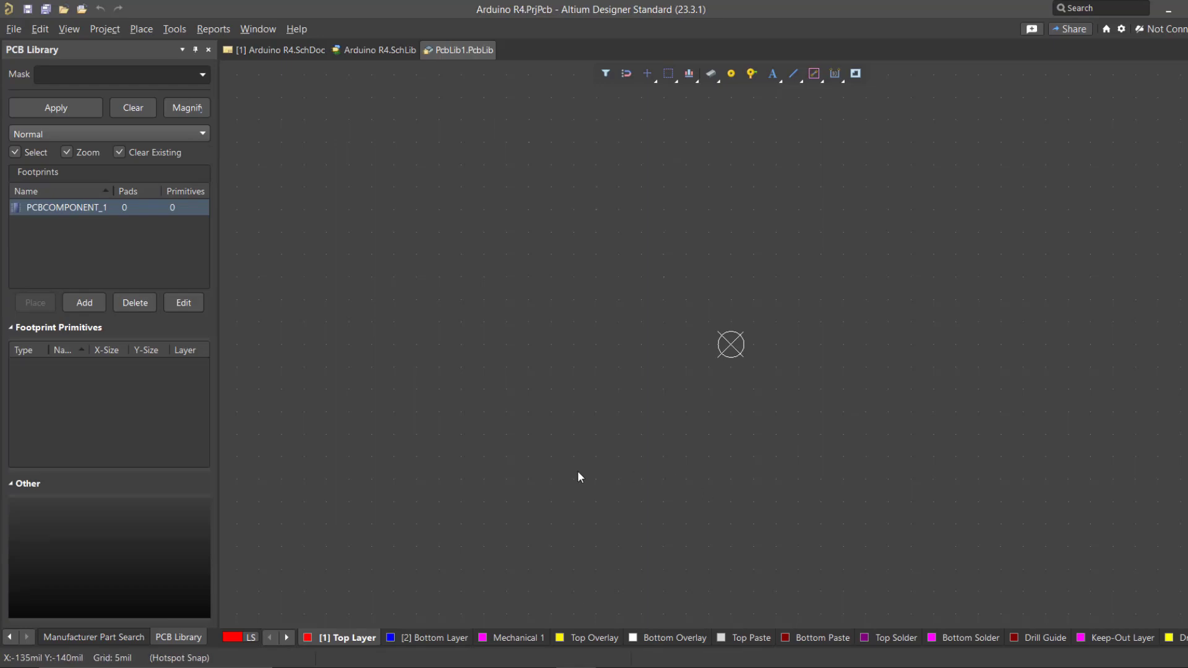
- Save the new PCB library from the project tree as Arduino R4.PcbLib
left_click(9, 638)
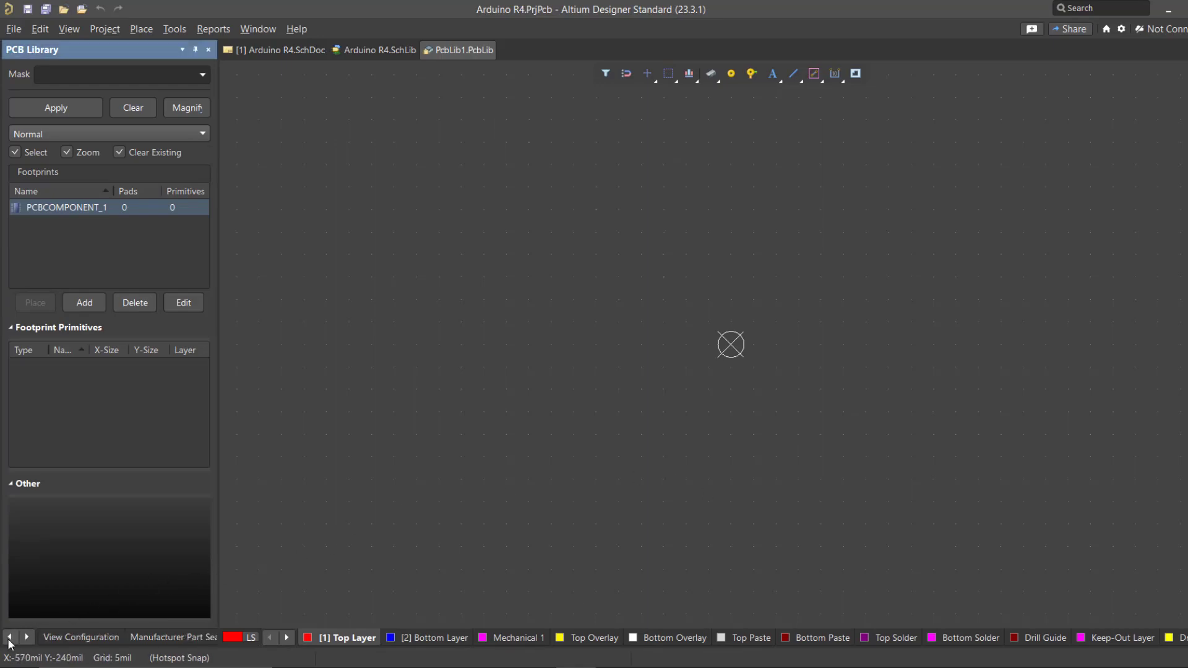
left_click(9, 639)
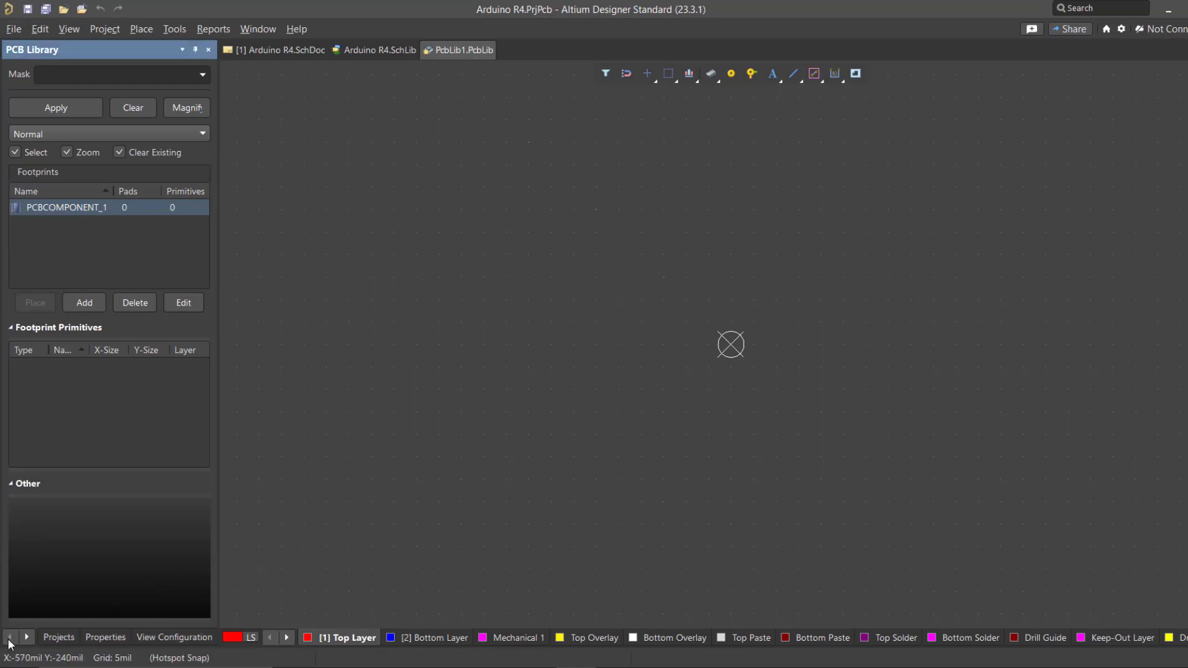
left_click(54, 638)
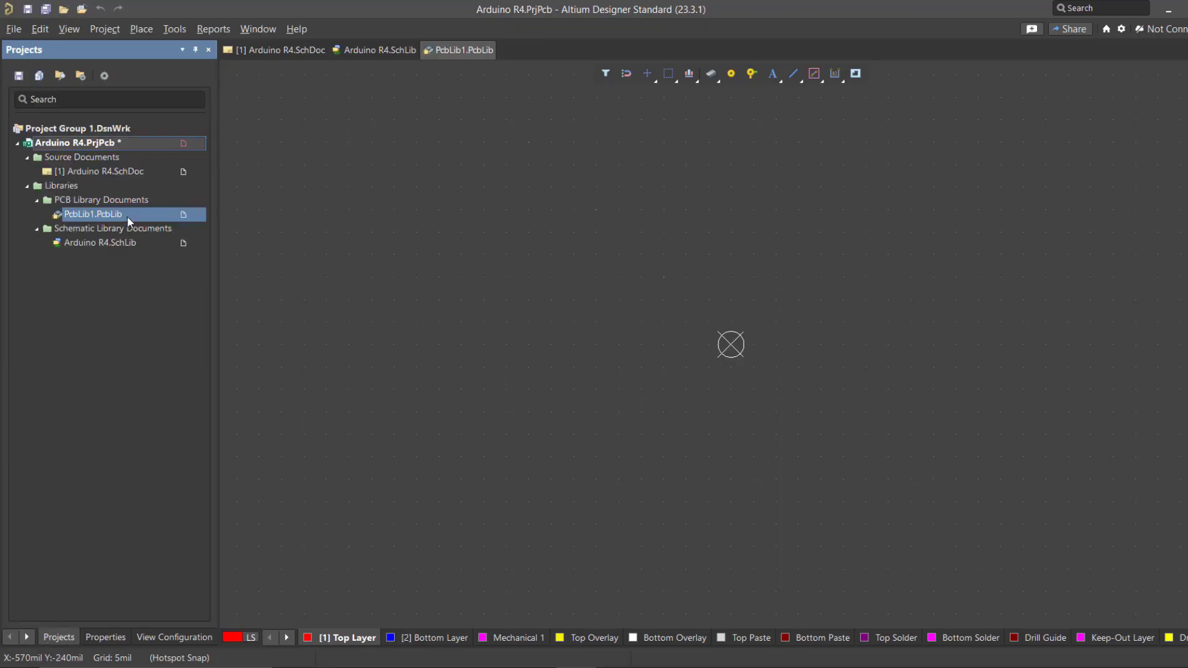
right_click(128, 215)
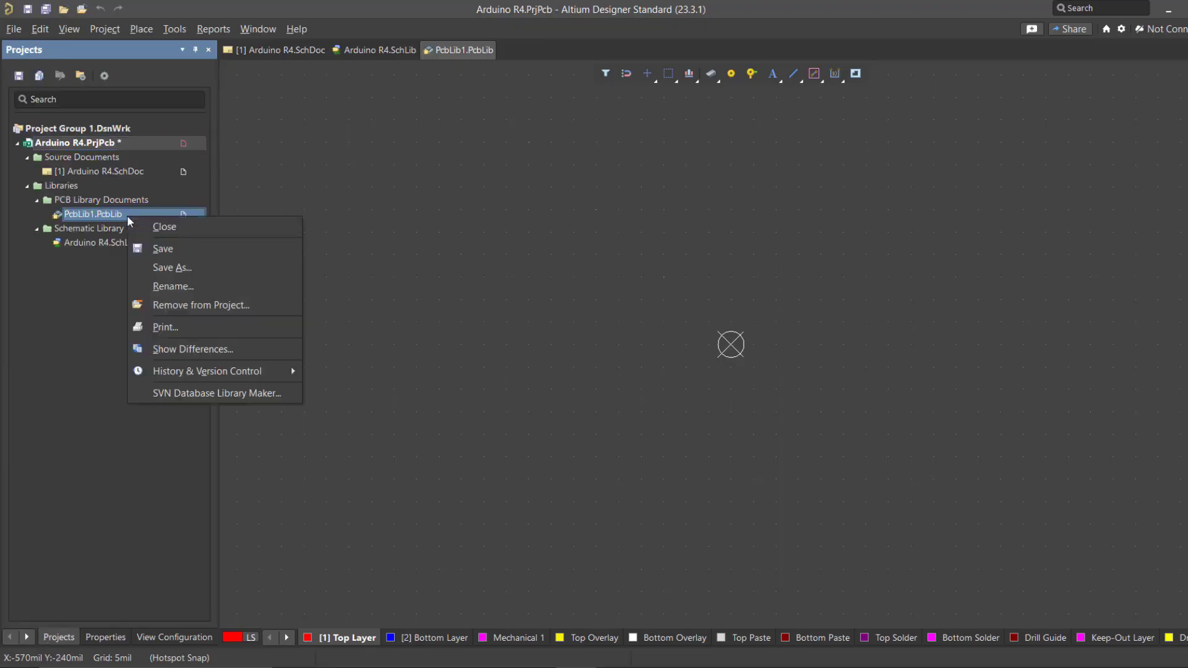
left_click(162, 249)
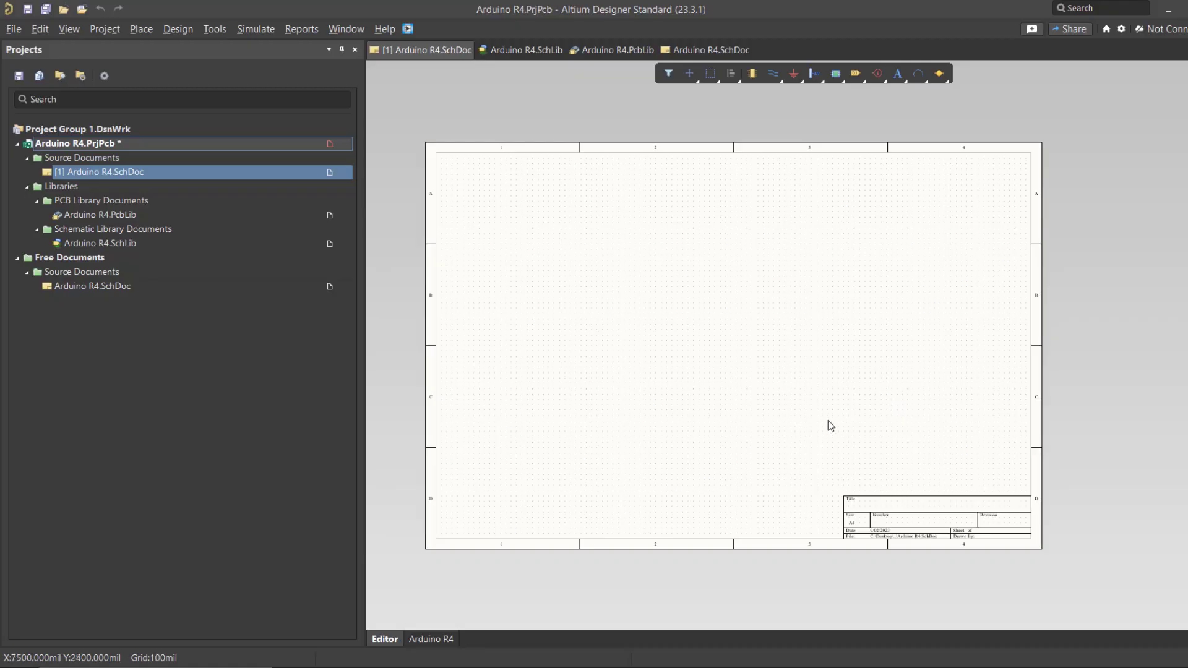
- Search the manufacturer parts for R7FA4M1AB3CFM#AA0
right_click_drag(788, 368, 805, 374)
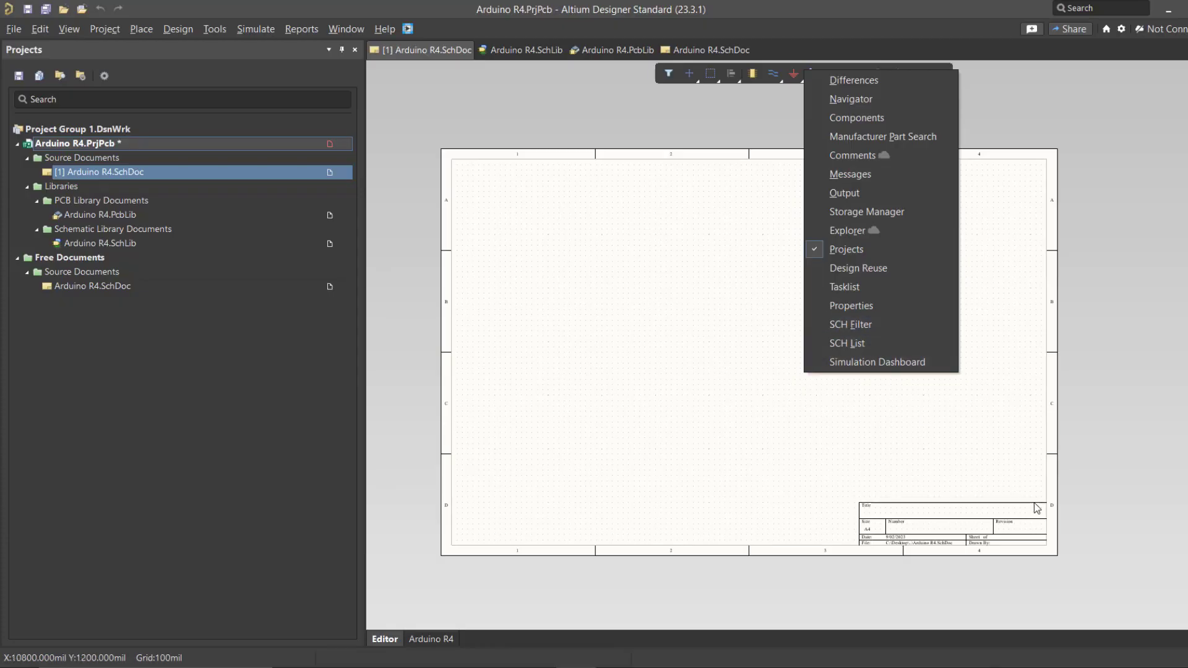
left_click(1183, 658)
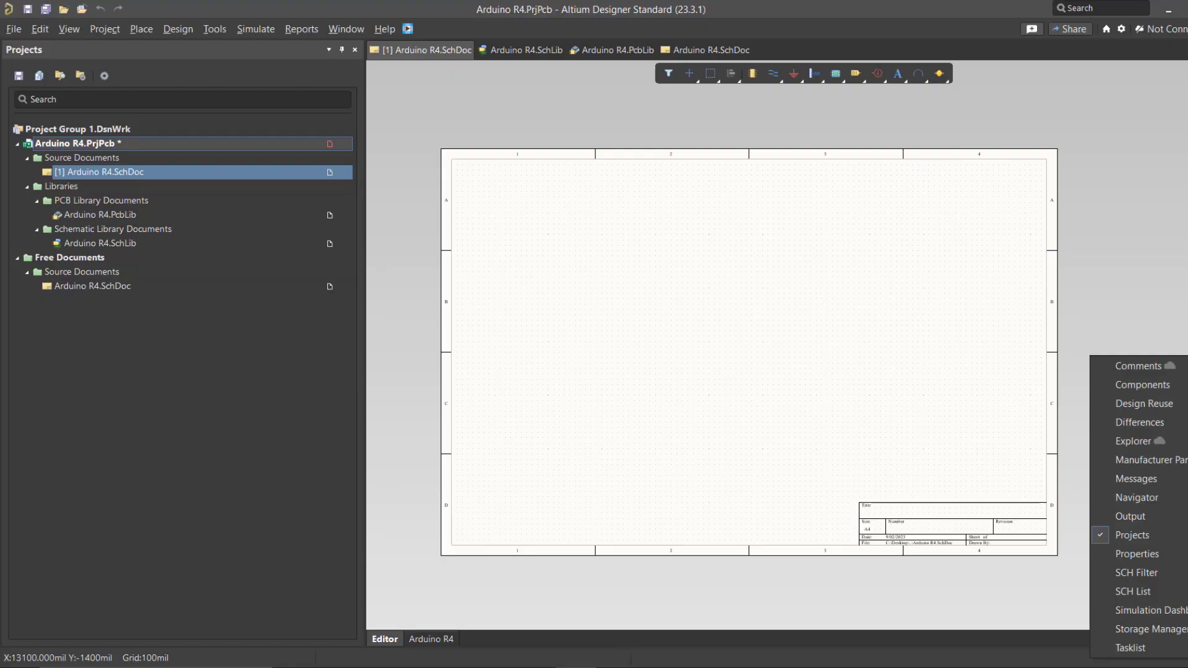
left_click(1142, 463)
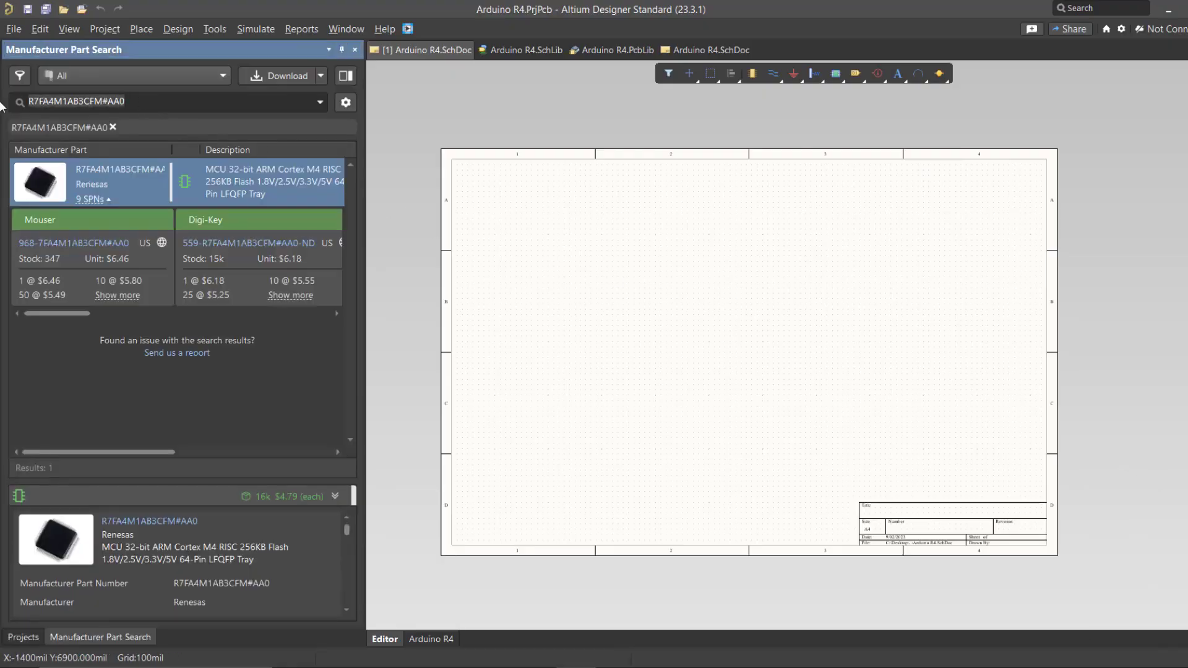
key("BackSpace")
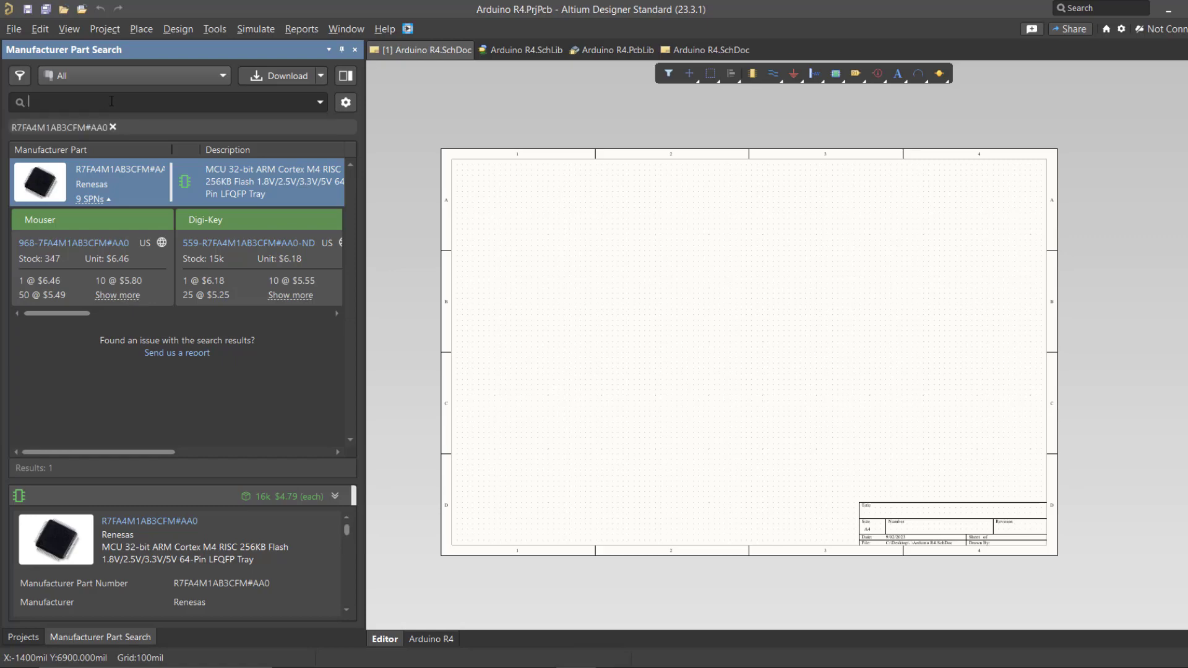
type("R7FA4M1AB3CFM#AA0")
left_click_drag(123, 101, 30, 104)
left_click(33, 104)
left_click(113, 126)
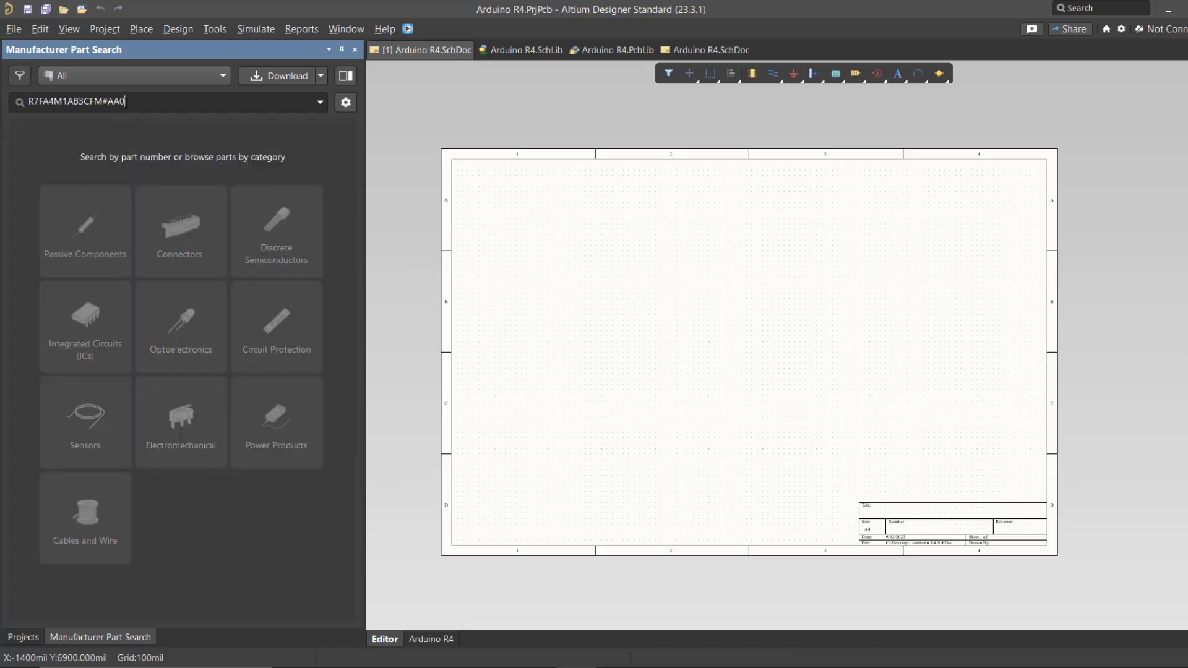
key("Return")
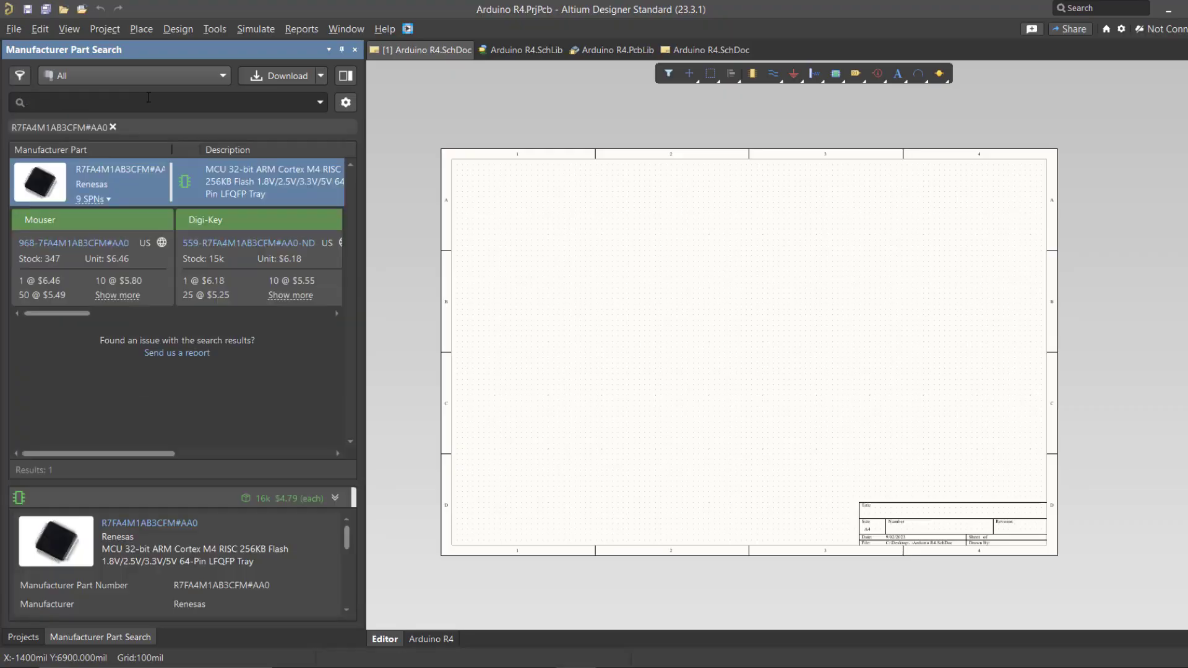
- Examine the R7FA4M1AB3CFM#AA0 microcontroller's supplier offers, part details, symbol, 3D model and footprint variants
mouse_move(146, 185)
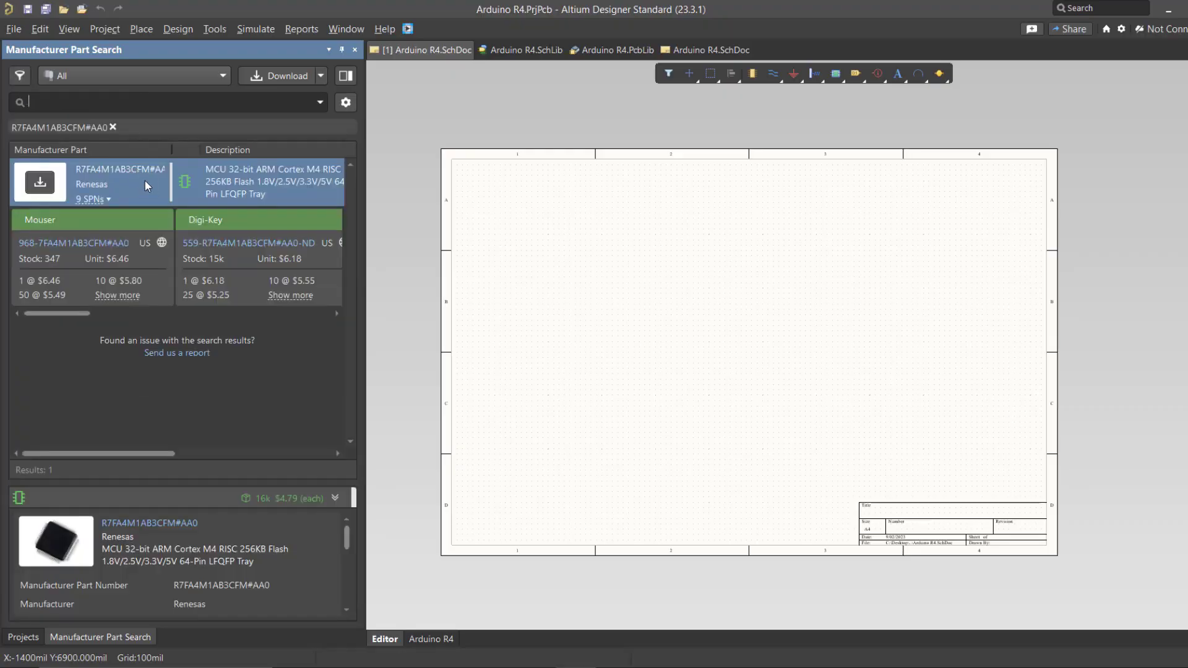
left_click(109, 204)
left_click(109, 205)
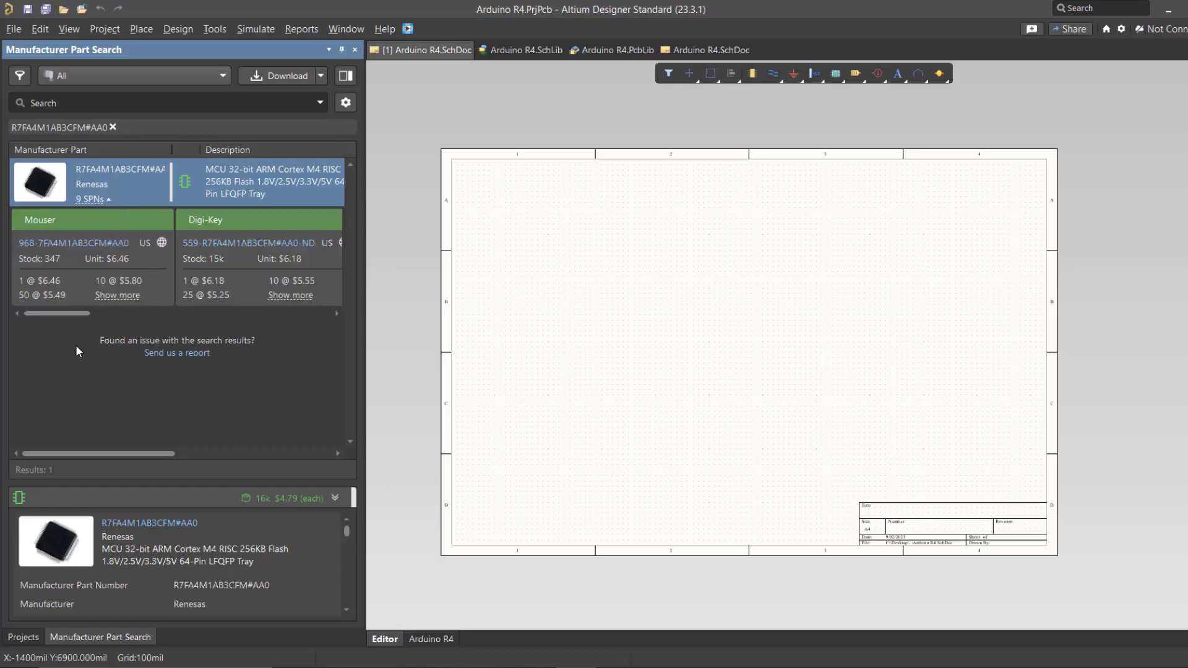
scroll(212, 570, "down", 3)
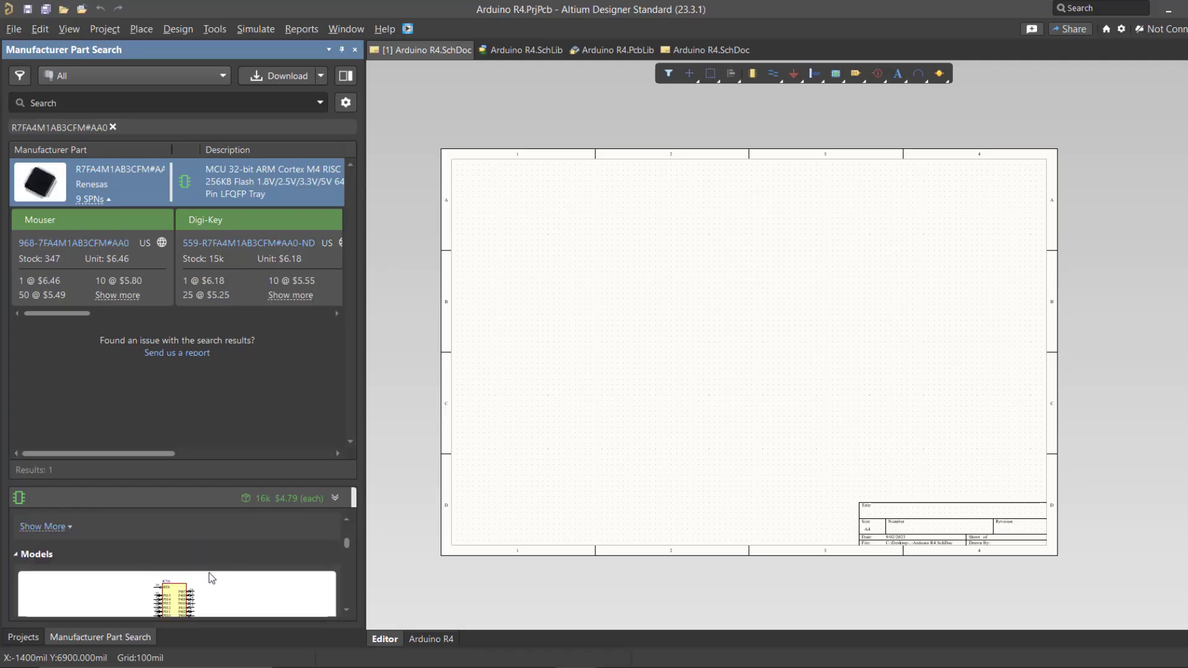
scroll(151, 584, "up", 2)
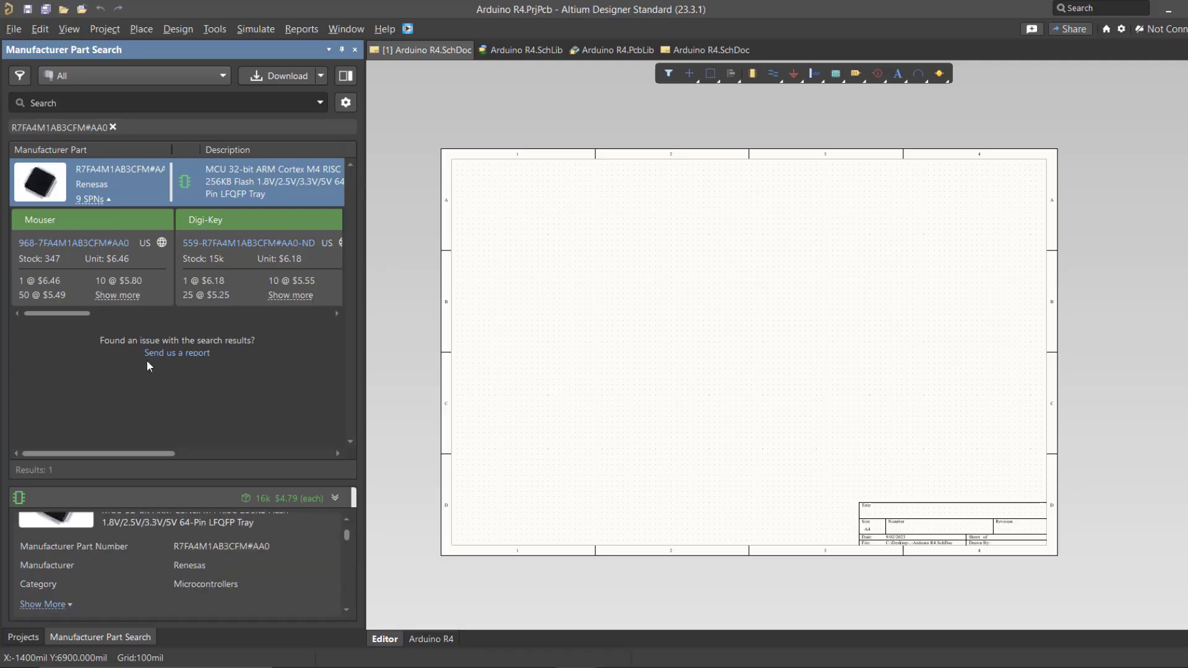
scroll(175, 549, "up", 1)
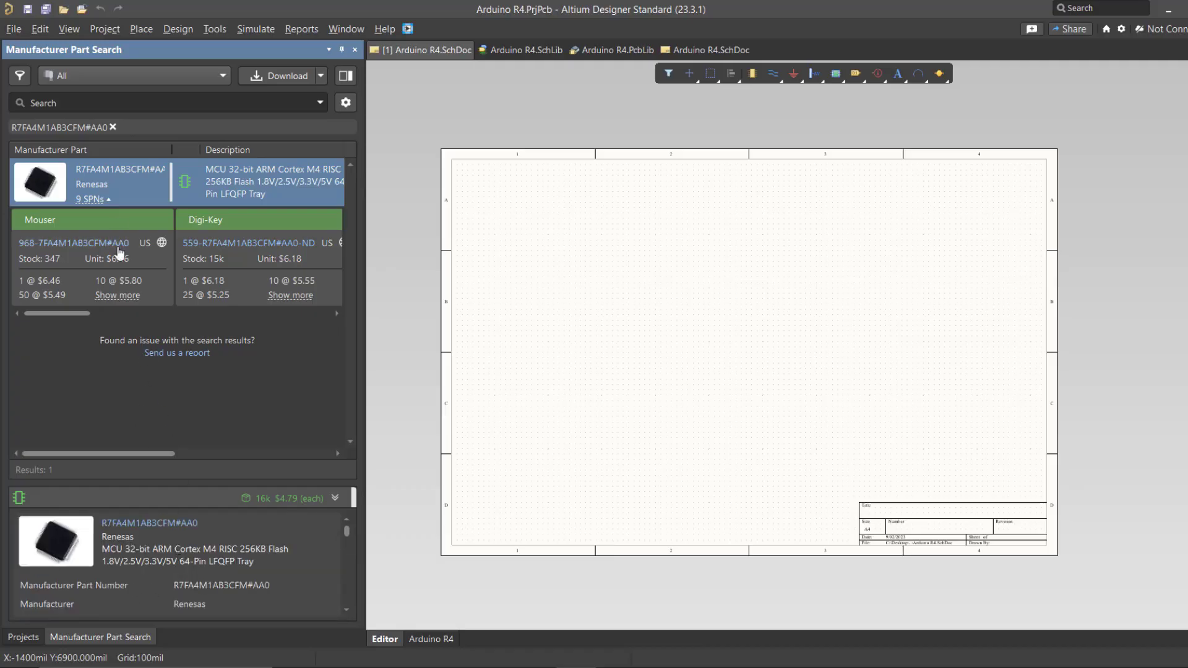
scroll(187, 575, "down", 1)
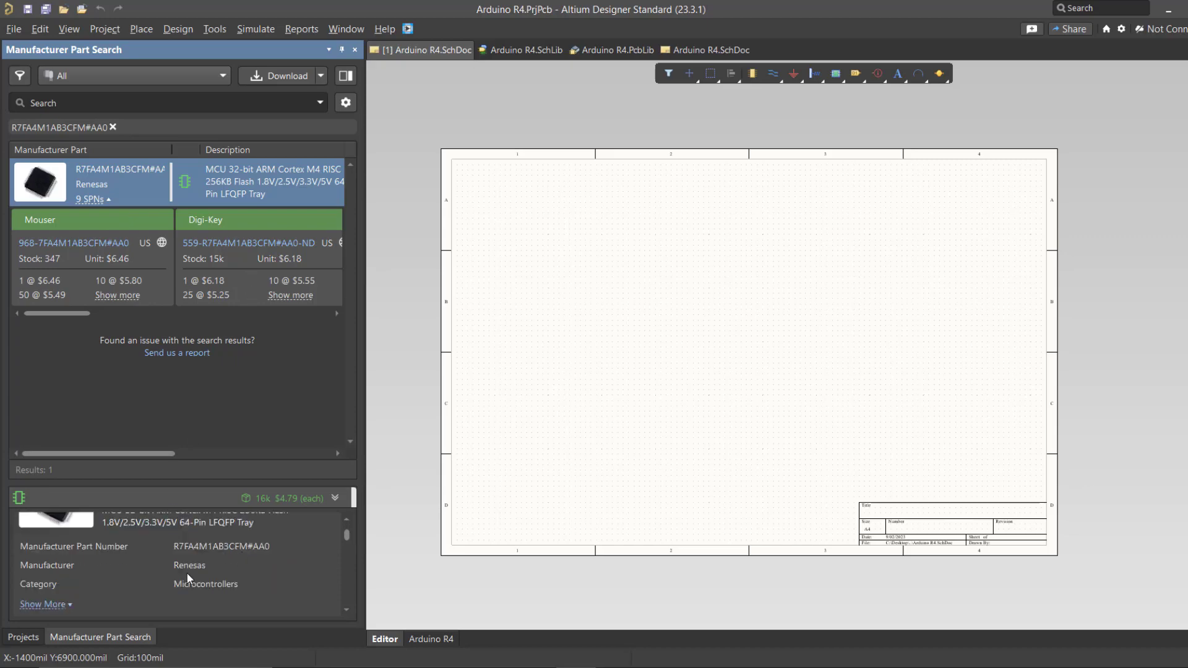
scroll(210, 578, "down", 2)
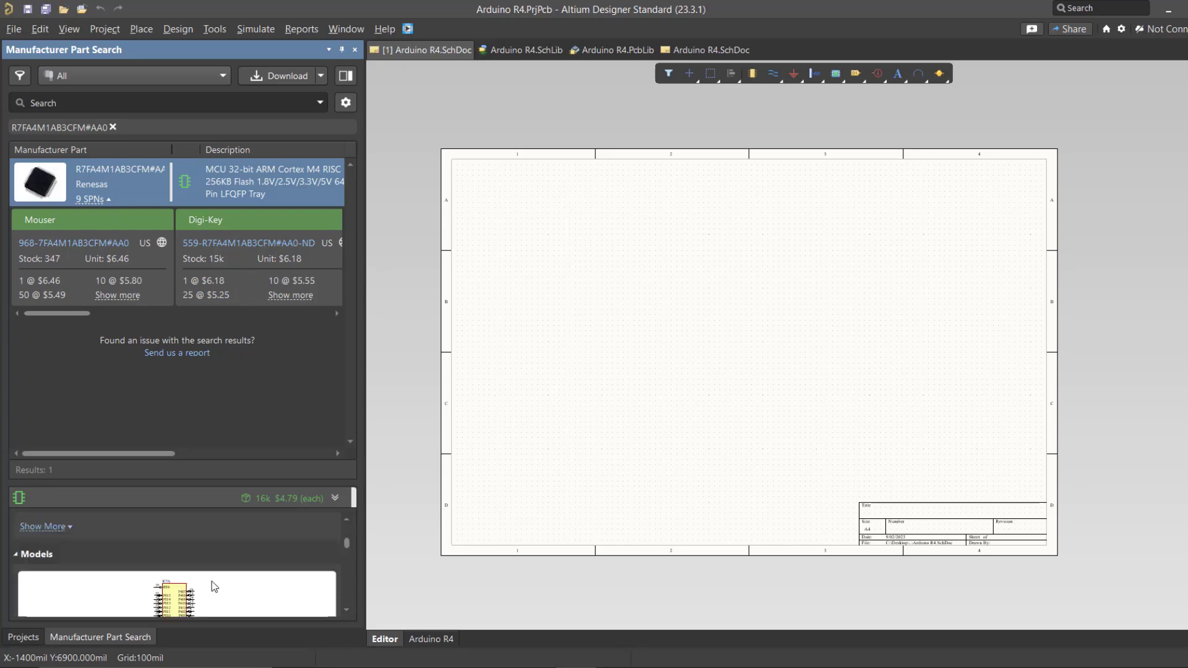
left_click(42, 526)
scroll(179, 543, "down", 2)
scroll(180, 543, "up", 4)
scroll(183, 545, "down", 3)
scroll(182, 551, "down", 5)
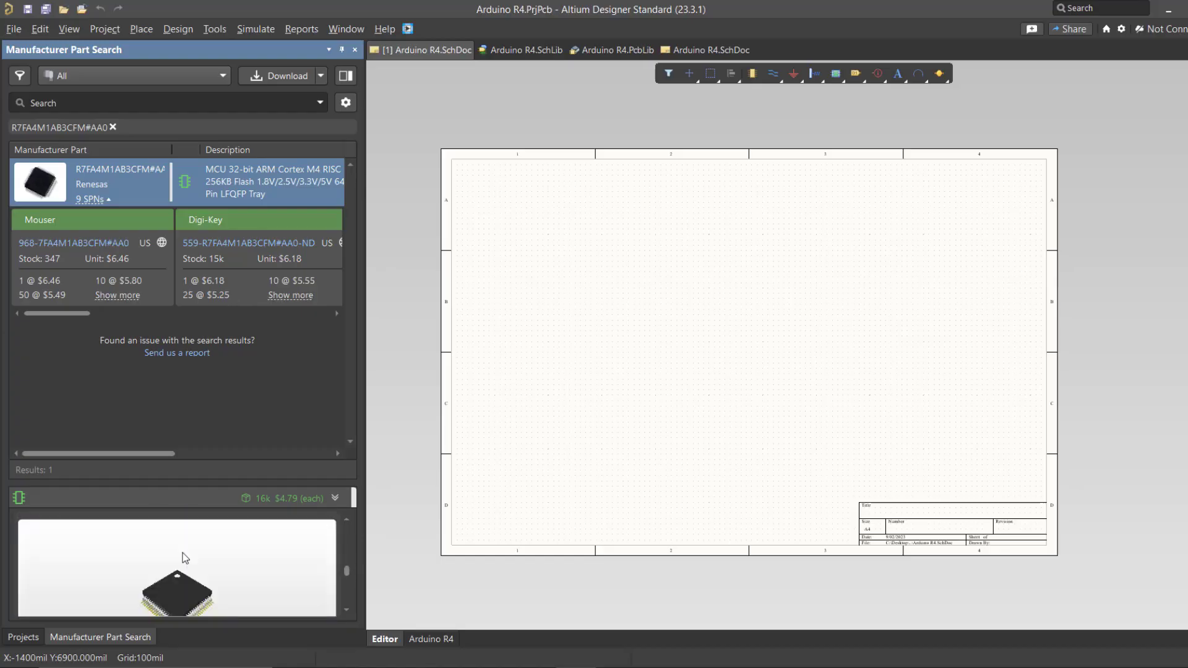
scroll(182, 551, "down", 2)
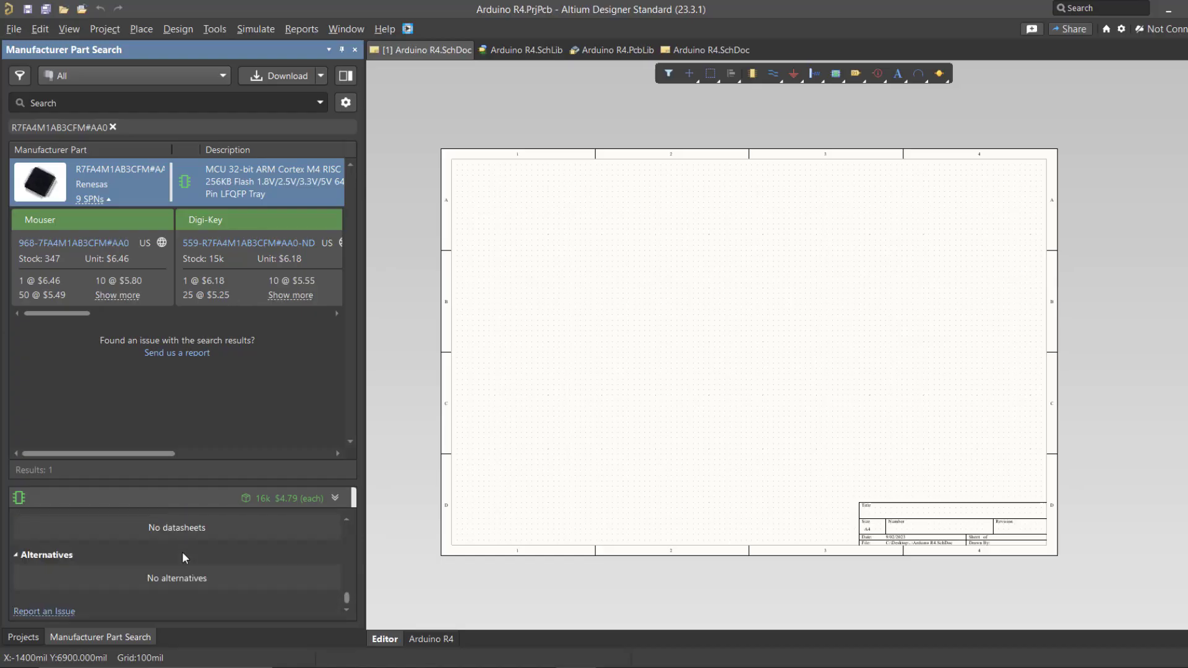
scroll(180, 563, "up", 2)
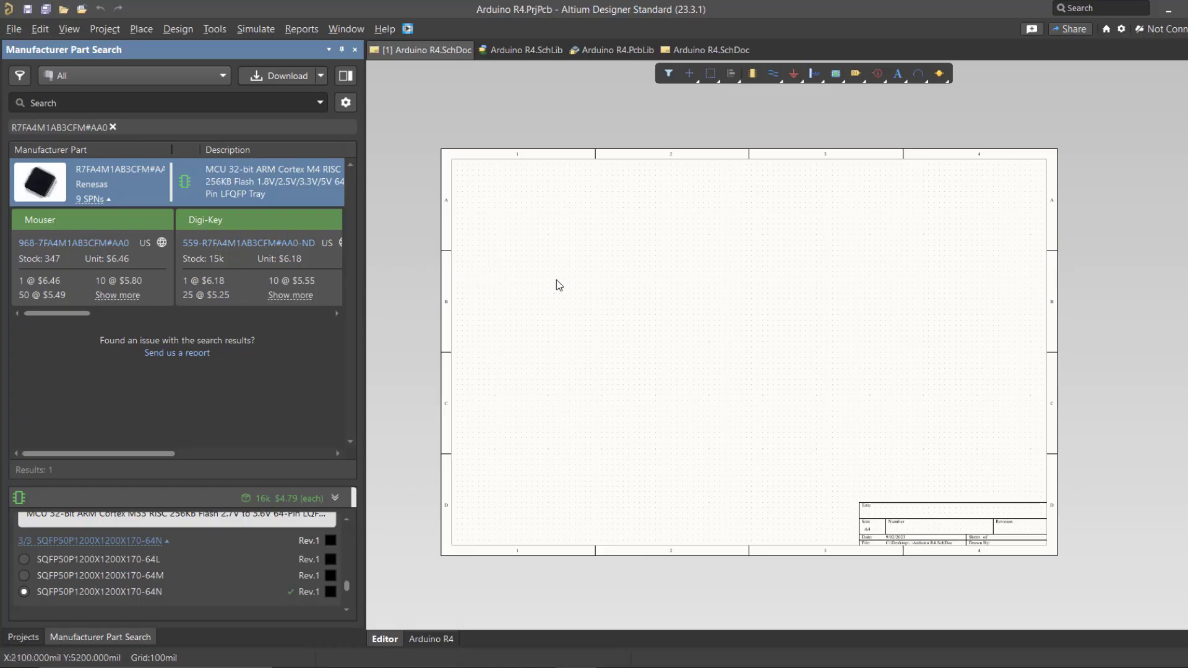
- Place the R7FA4M1AB3CFM#AA0 microcontroller from the search result in the upper-left area of the schematic sheet
right_click(273, 191)
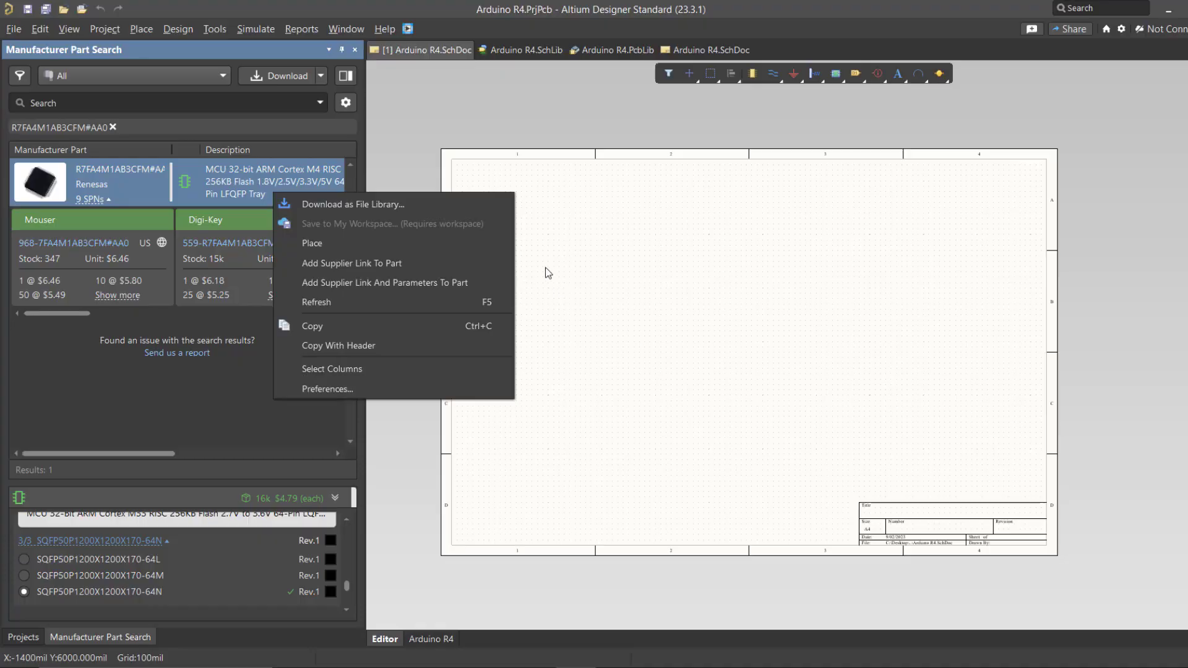
left_click(312, 242)
scroll(523, 244, "up", 4, "ctrl")
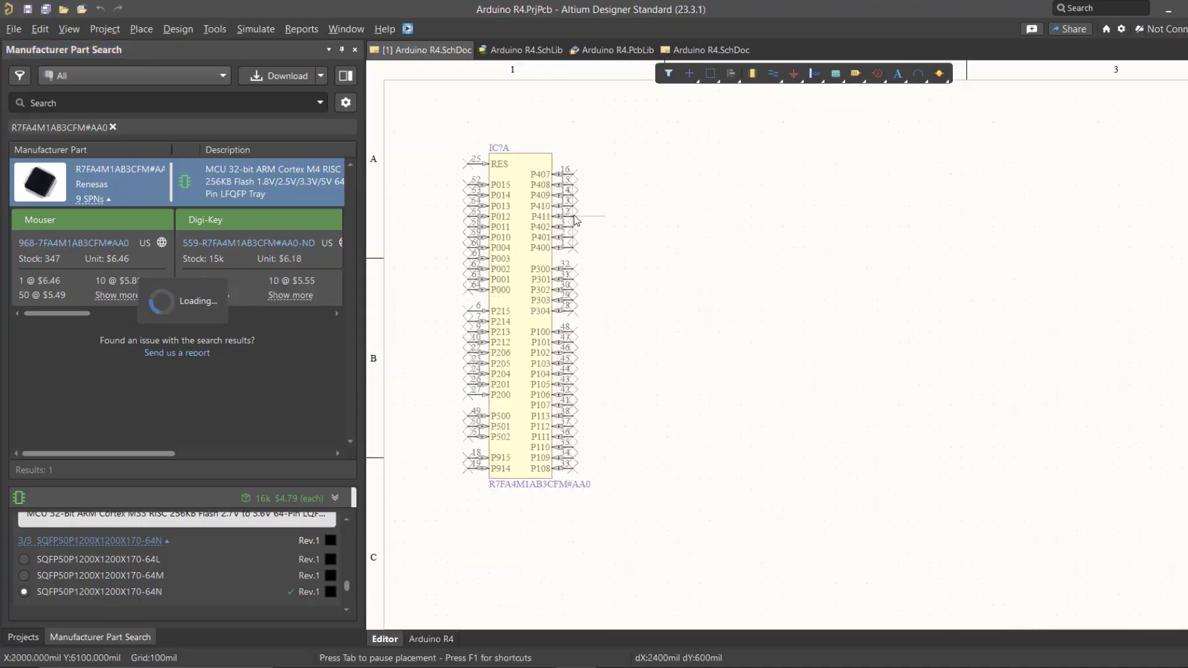
left_click(575, 219)
left_click(618, 179)
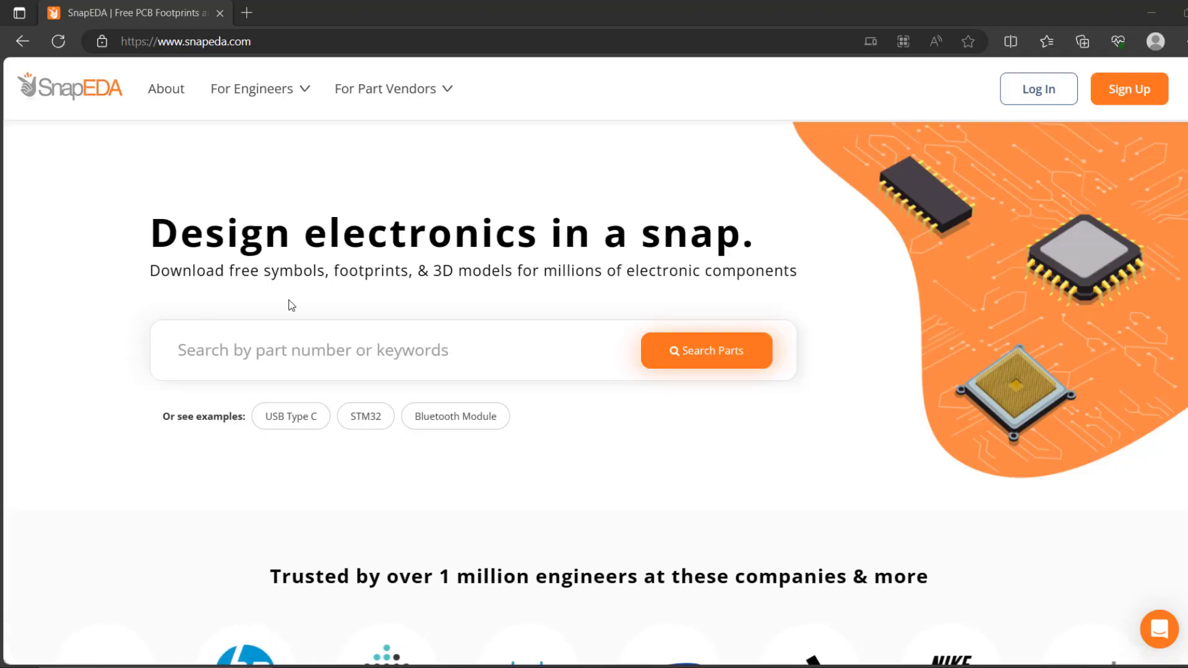
- Switch to the SnapEDA website and search for parts with the USB Type C example
left_click(298, 339)
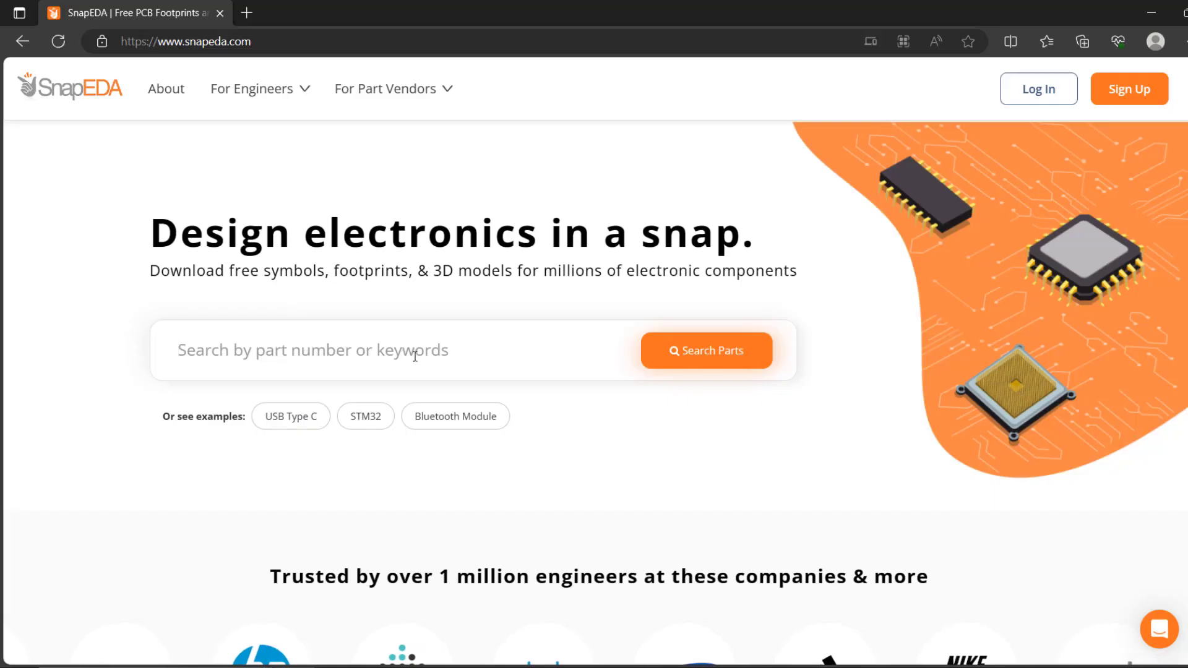
left_click(303, 426)
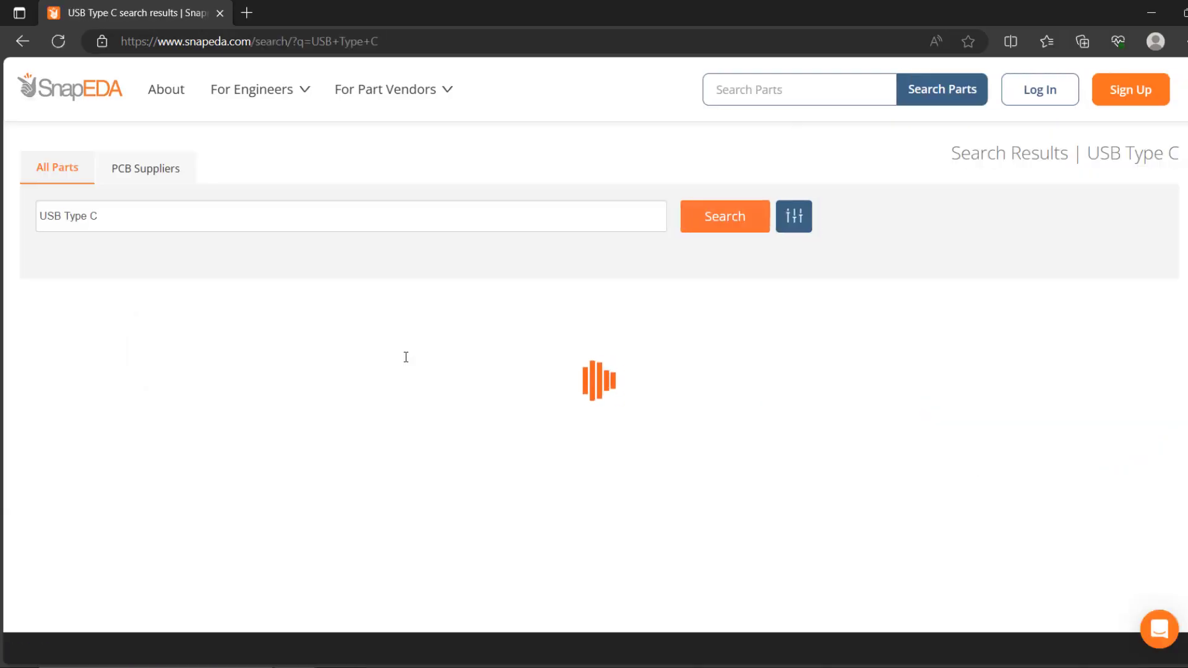
scroll(412, 358, "down", 3)
scroll(413, 357, "up", 2)
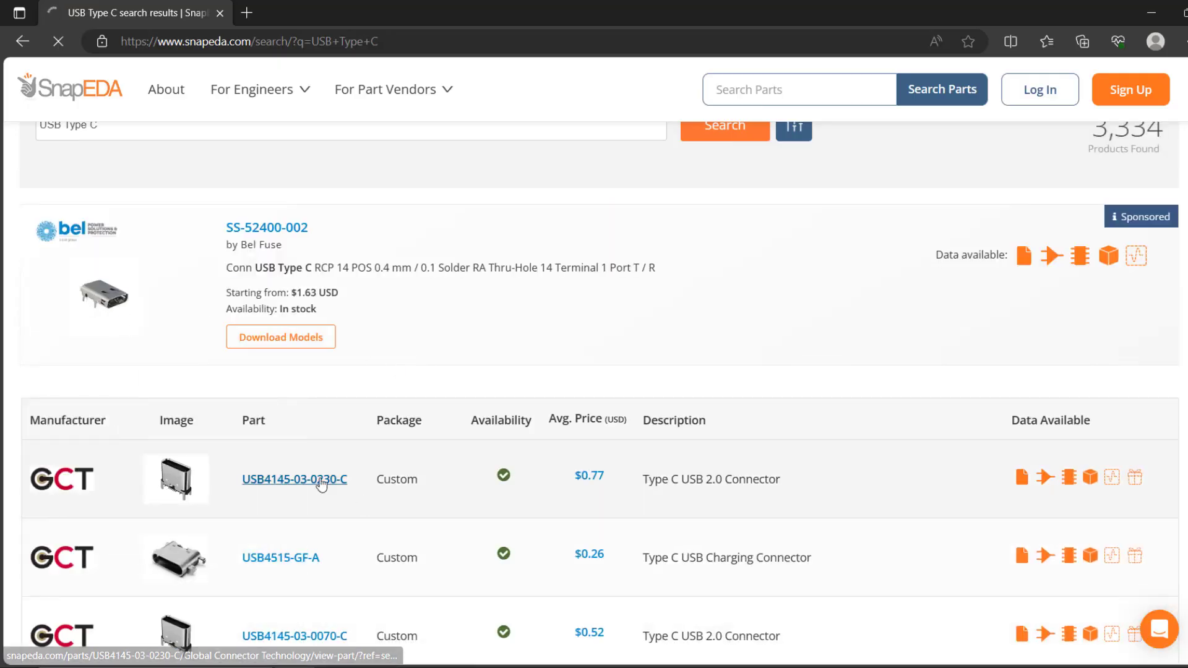
left_click(321, 481)
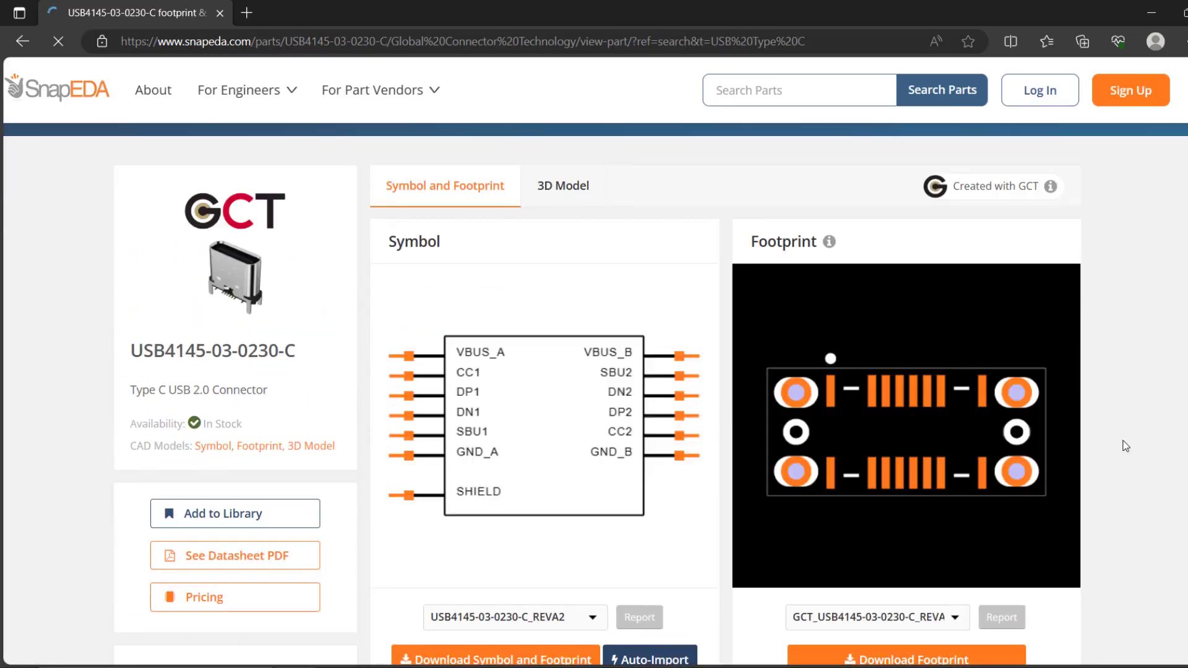
scroll(1125, 446, "down", 6)
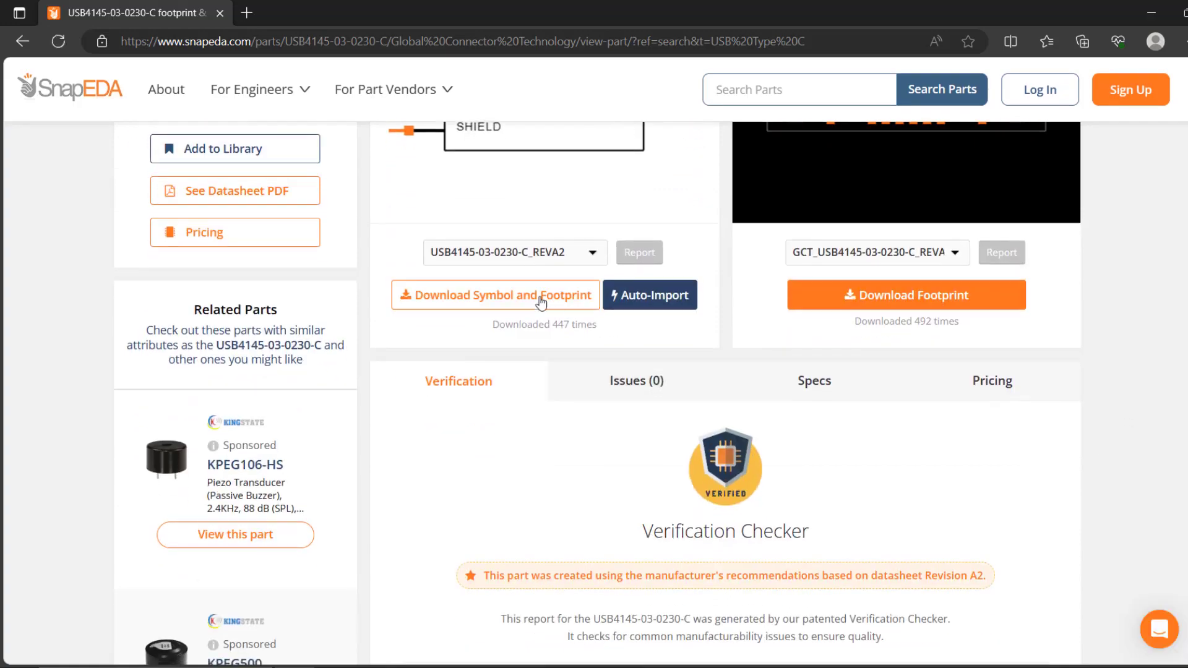
left_click(540, 301)
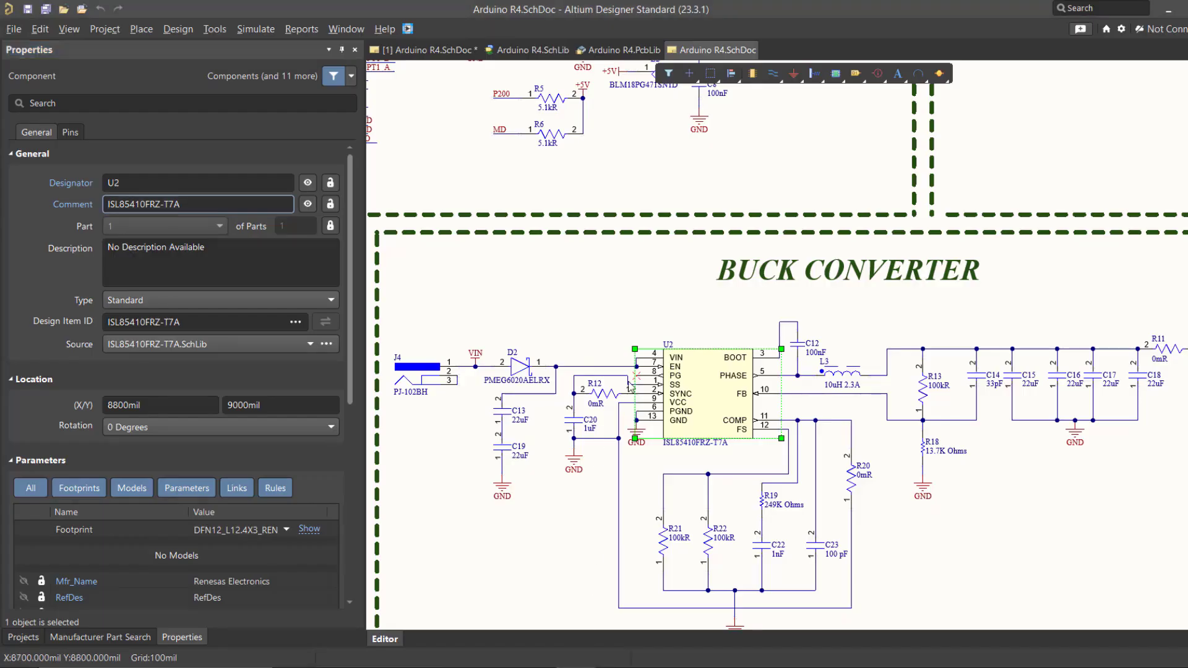
- Switch to Altium Designer and examine the circuit blocks of the completed Arduino R4 schematic around the buck converter
scroll(599, 403, "down", 5, "ctrl")
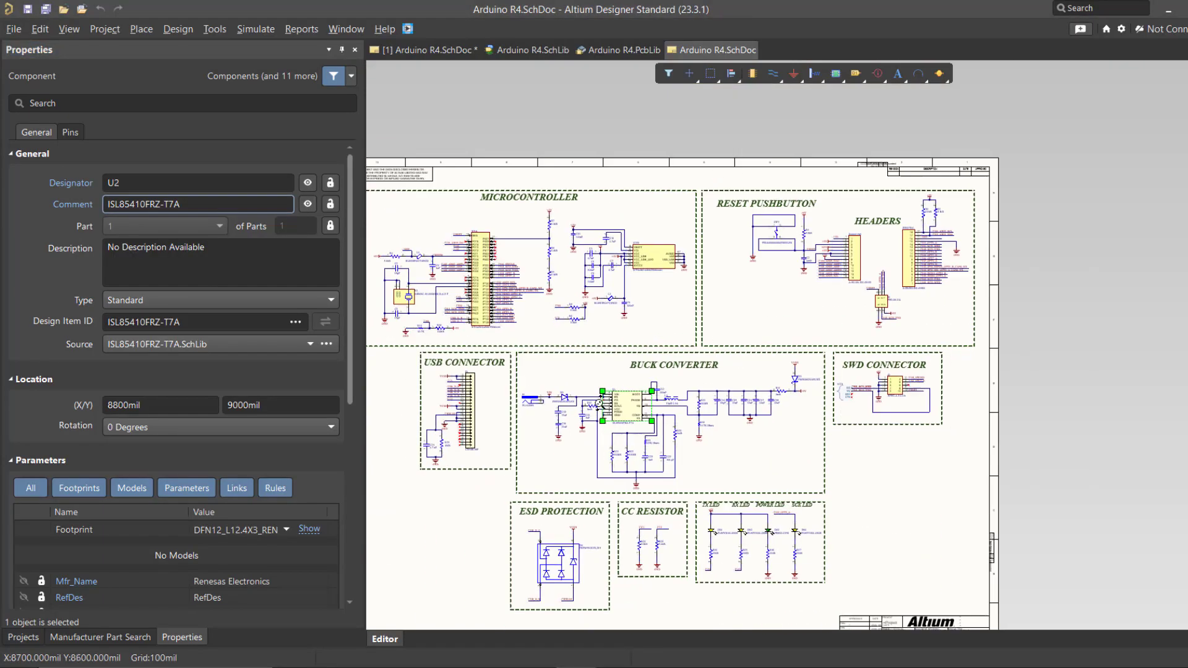
right_click_drag(592, 385, 695, 378)
scroll(579, 281, "up", 4, "ctrl")
right_click_drag(746, 416, 659, 252)
right_click_drag(772, 389, 650, 278)
scroll(649, 279, "down", 4, "ctrl")
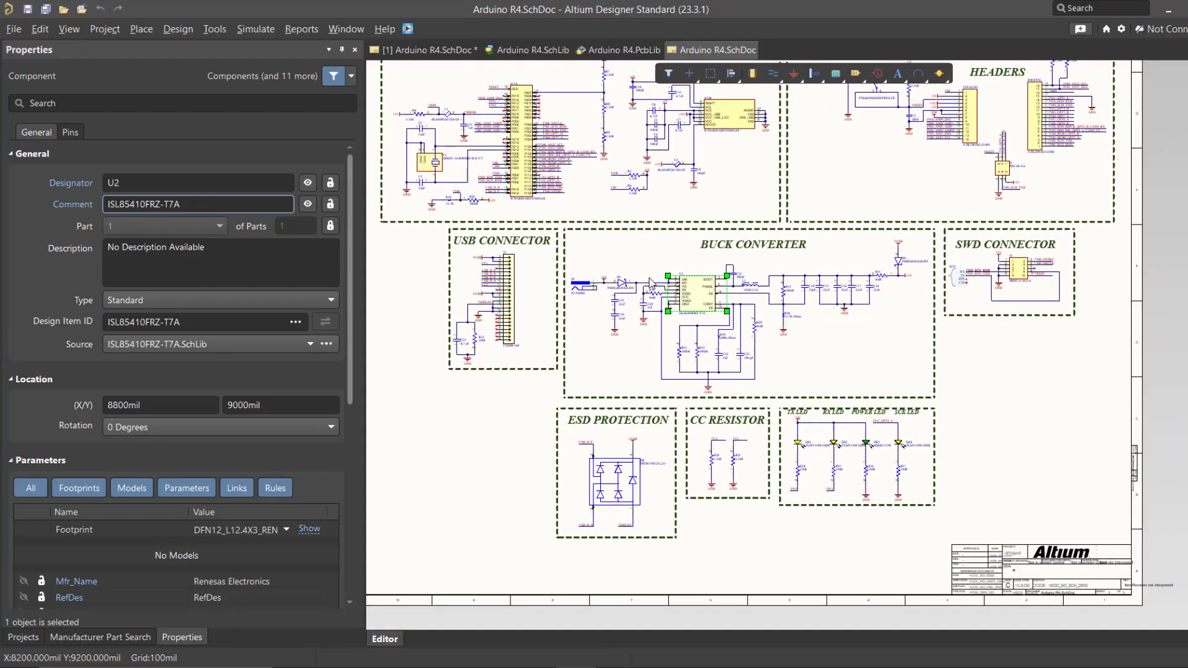
scroll(652, 283, "down", 3, "ctrl")
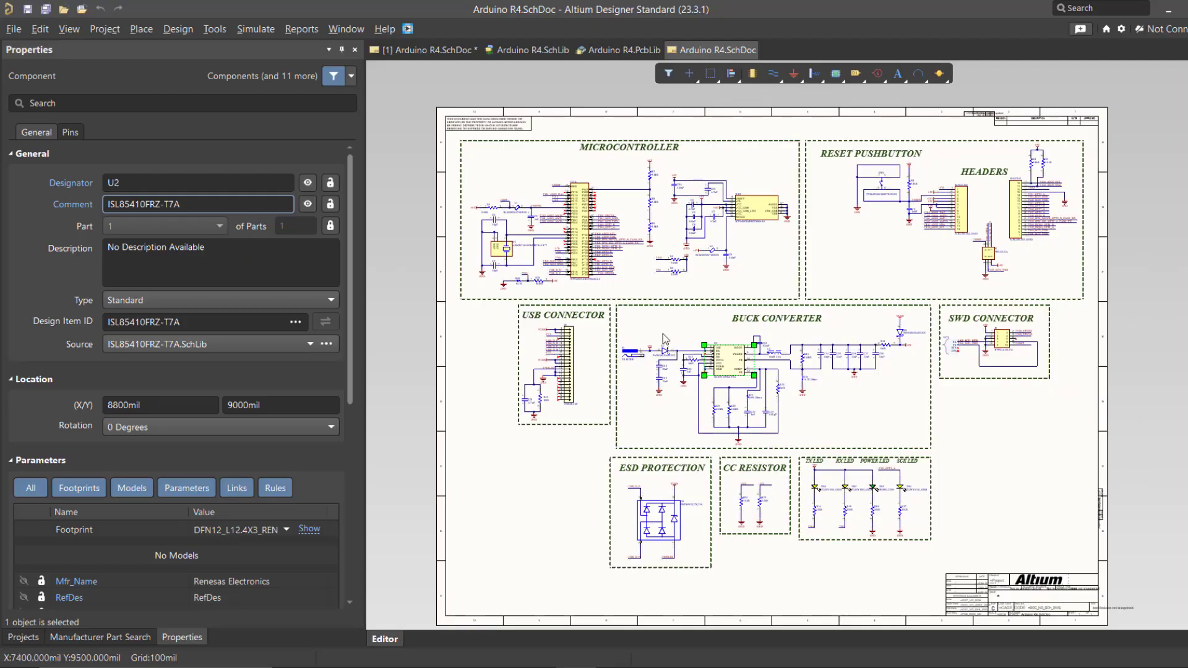
left_click(662, 327)
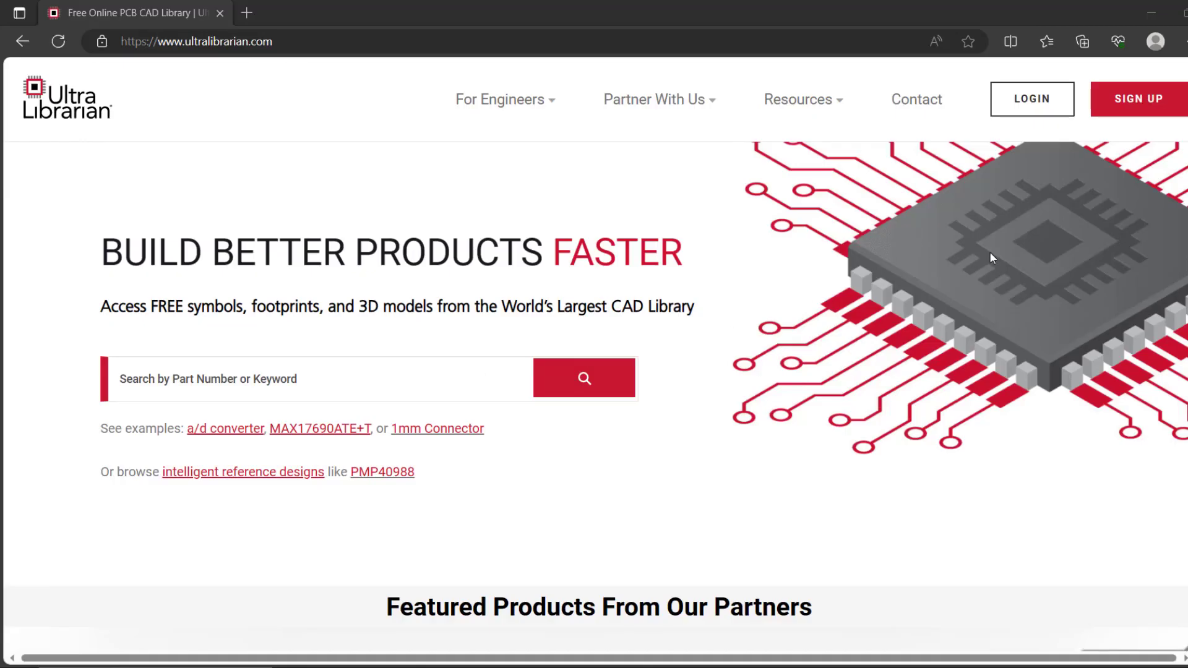
- Switch to the Ultra Librarian website and look over its homepage, from the feature overview to the supported CAD tools
scroll(786, 248, "down", 5)
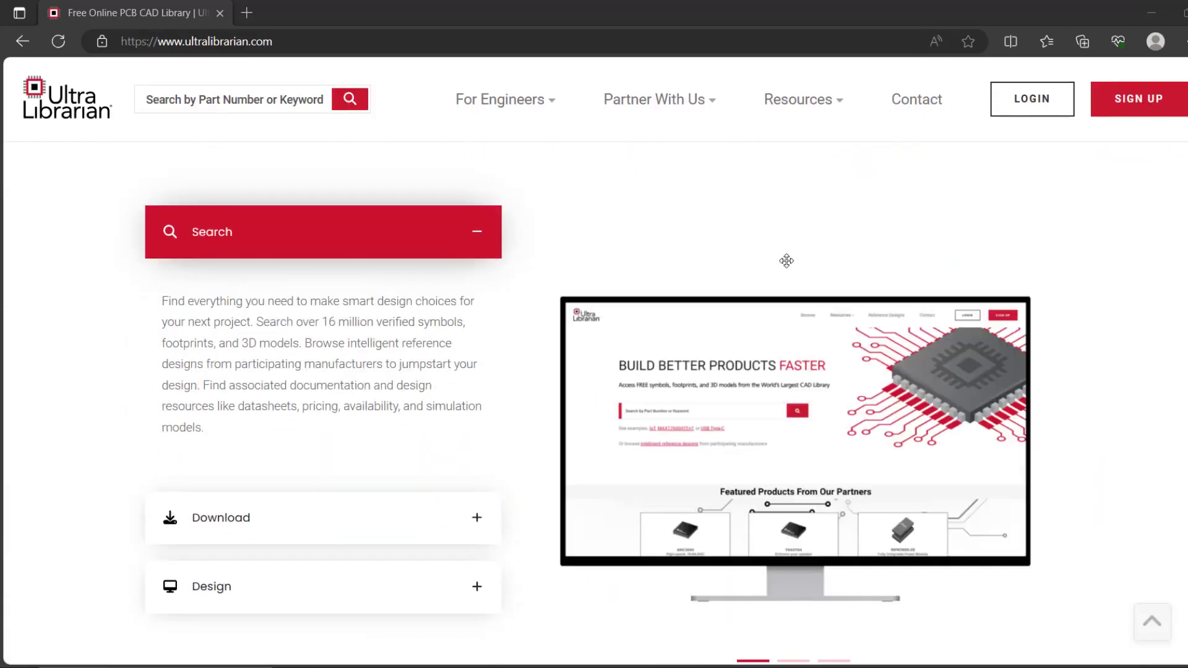
scroll(786, 261, "up", 2)
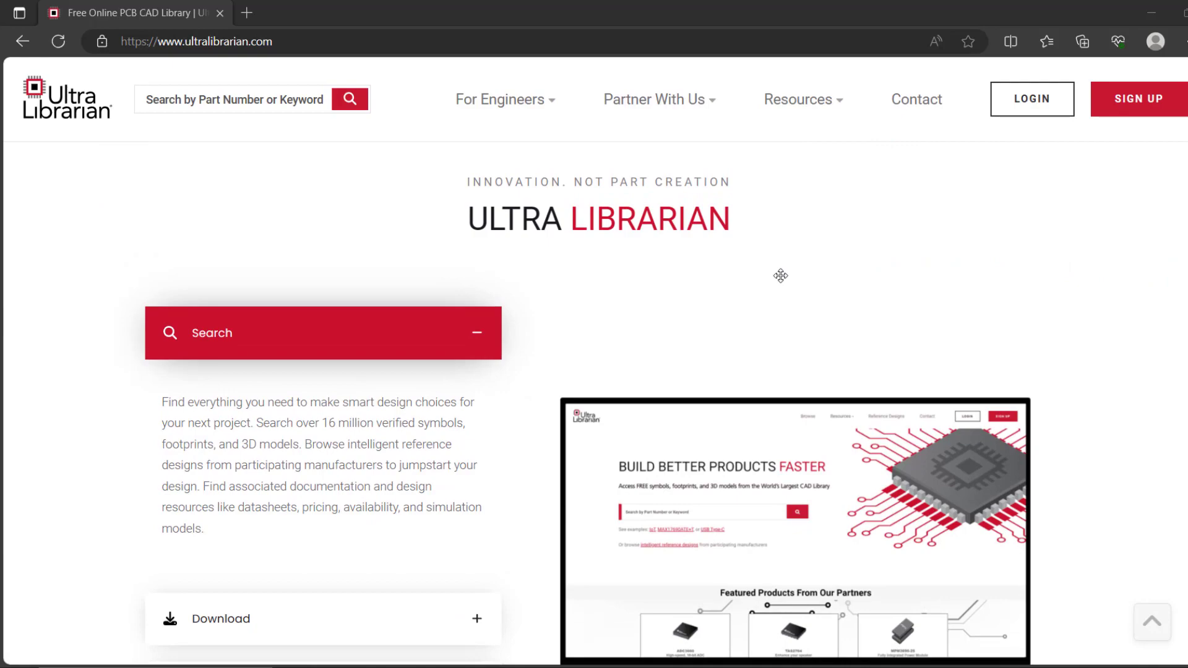
scroll(781, 276, "down", 3)
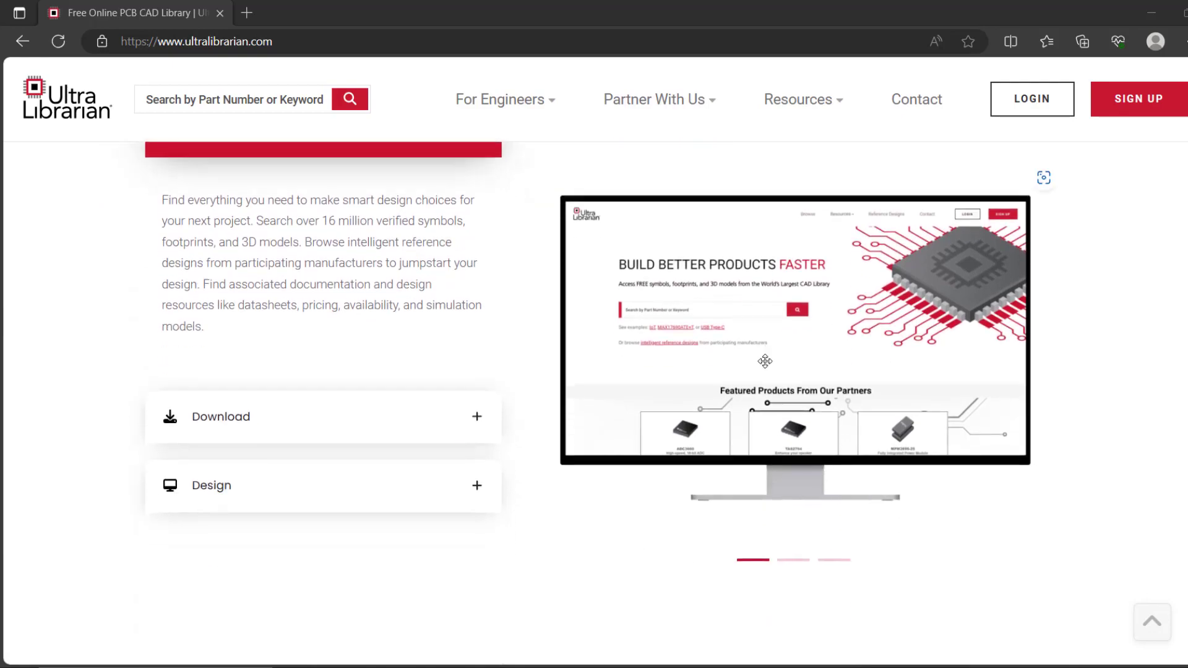
scroll(554, 371, "down", 10)
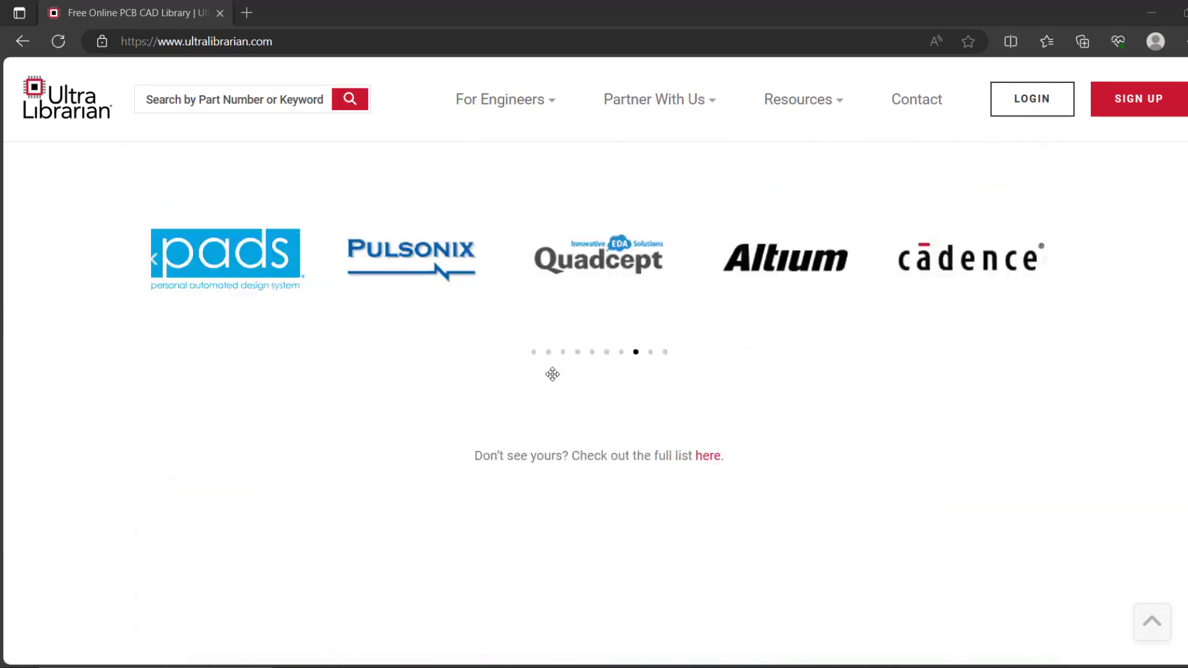
scroll(552, 375, "up", 15)
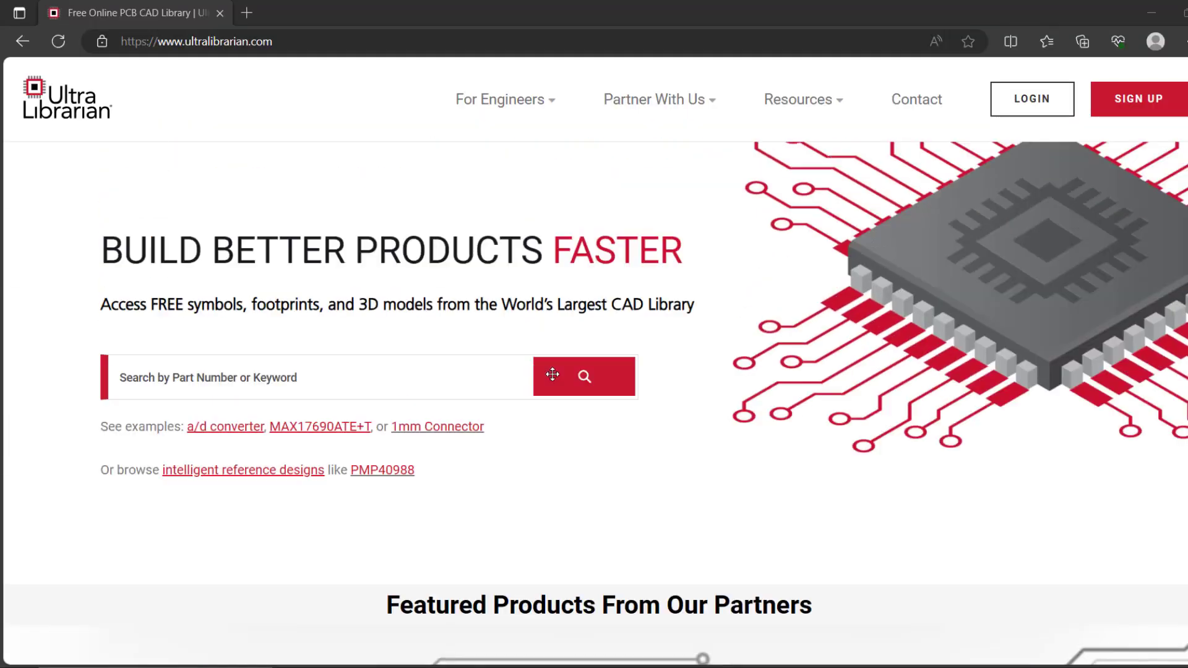
left_click(303, 380)
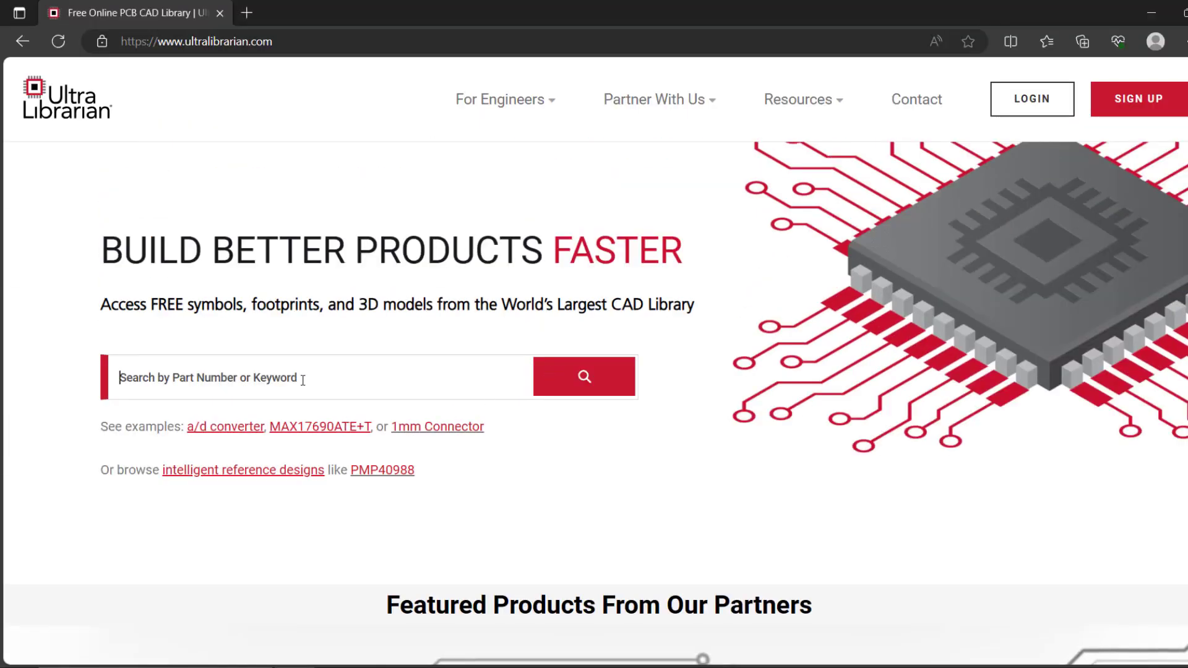
type("https://www.ultralibrarian.com/")
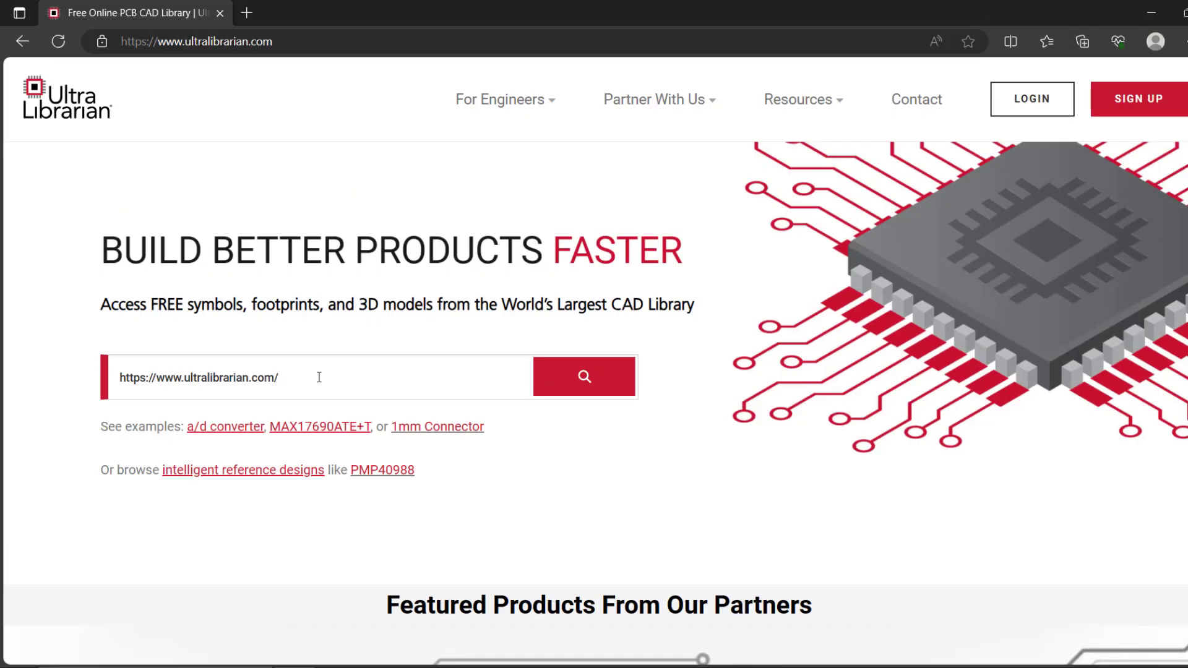
left_click_drag(319, 377, 57, 377)
key("BackSpace")
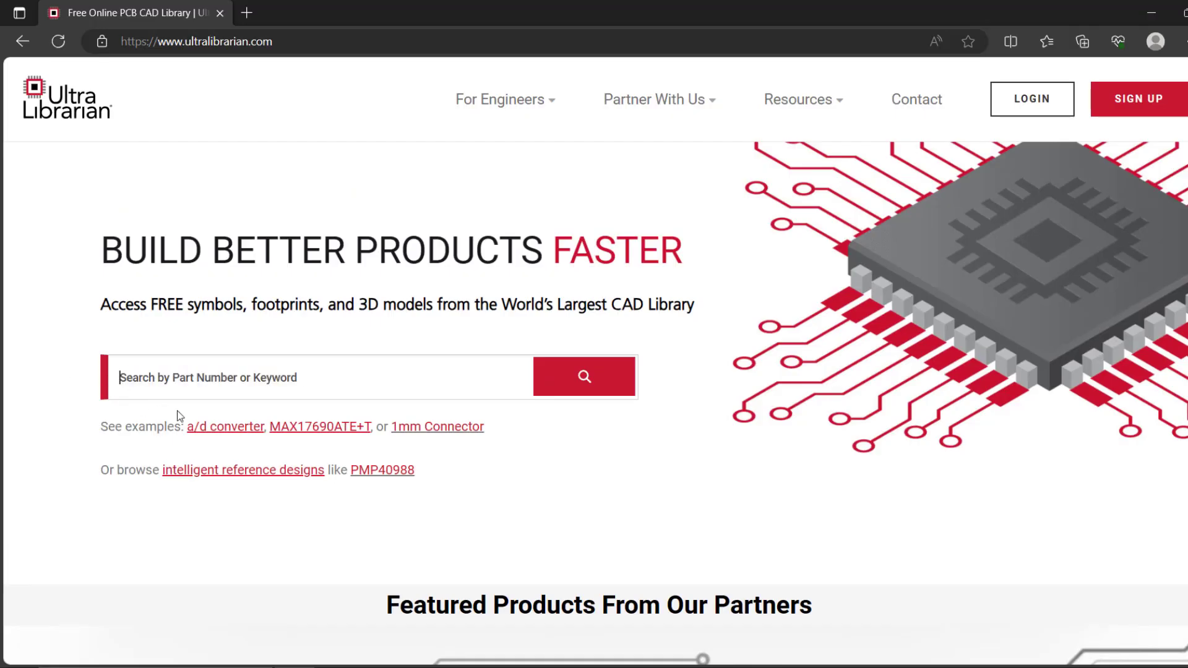
- Search Ultra Librarian with the MAX17690ATE+T example, open the Analog Devices part and rotate its 3D model
left_click(302, 427)
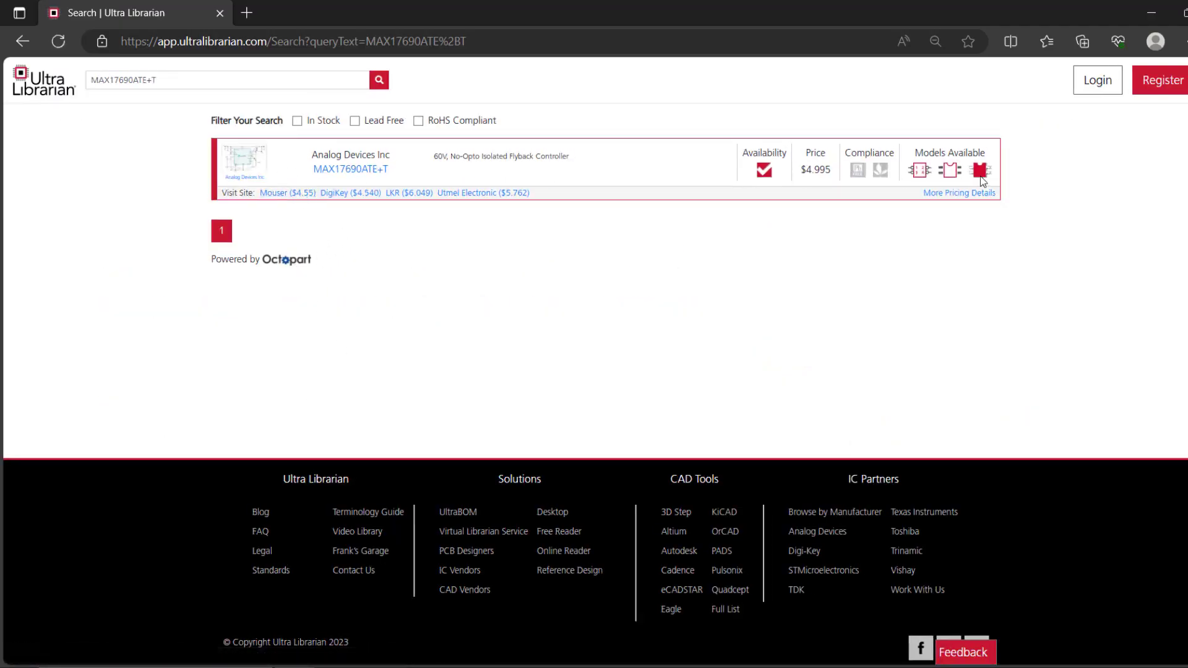
left_click(332, 171)
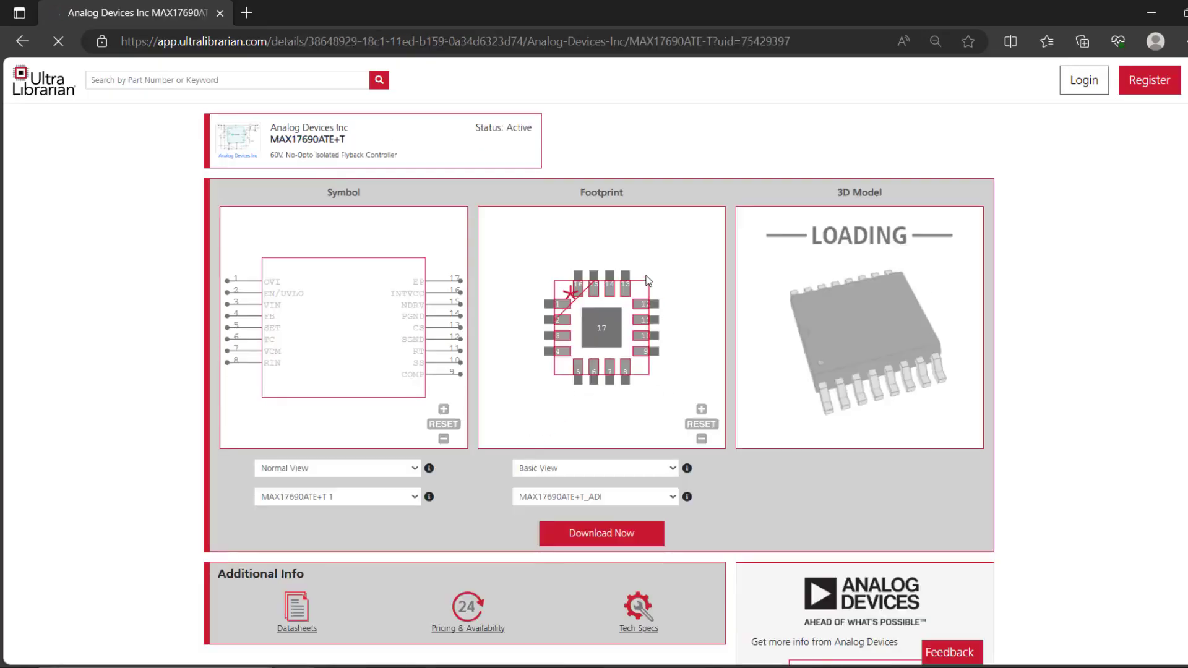
left_click_drag(800, 362, 840, 381)
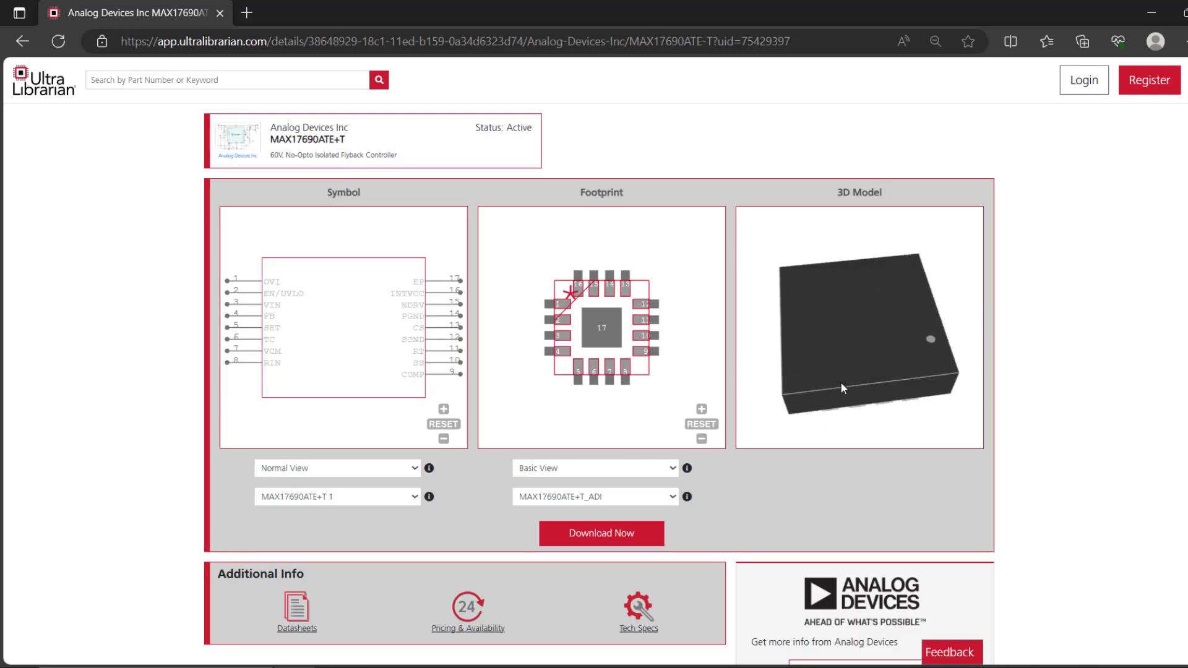
- Start downloading the MAX17690ATE+T models and choose Altium Designer as the CAD format
left_click(644, 534)
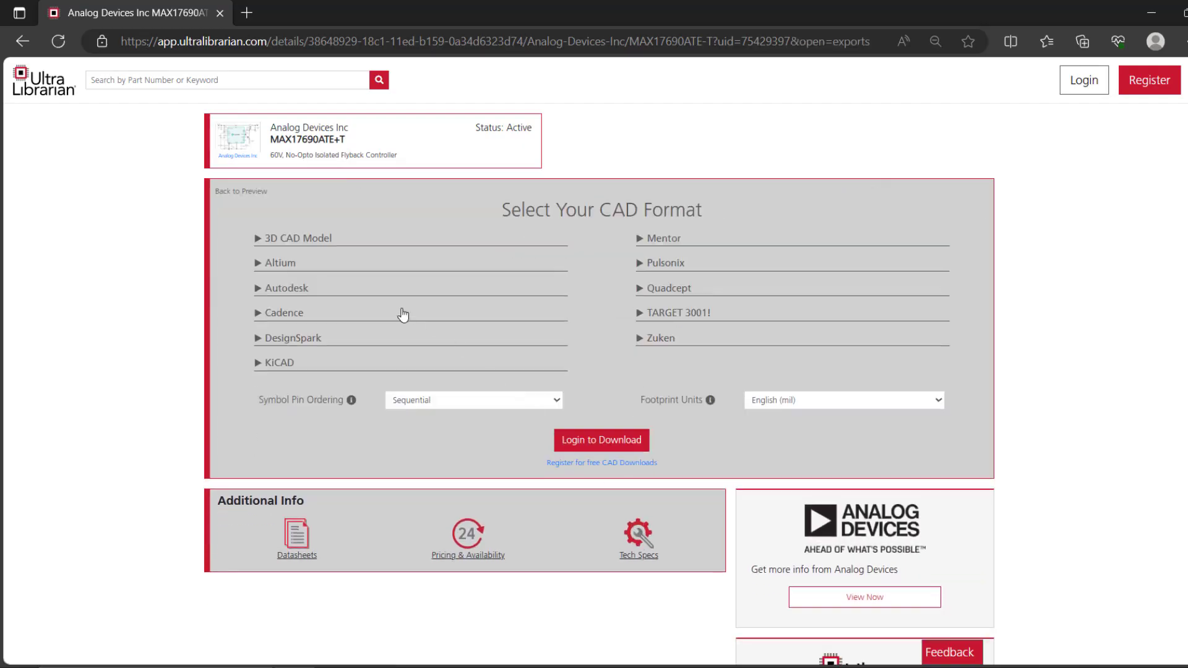
left_click(305, 266)
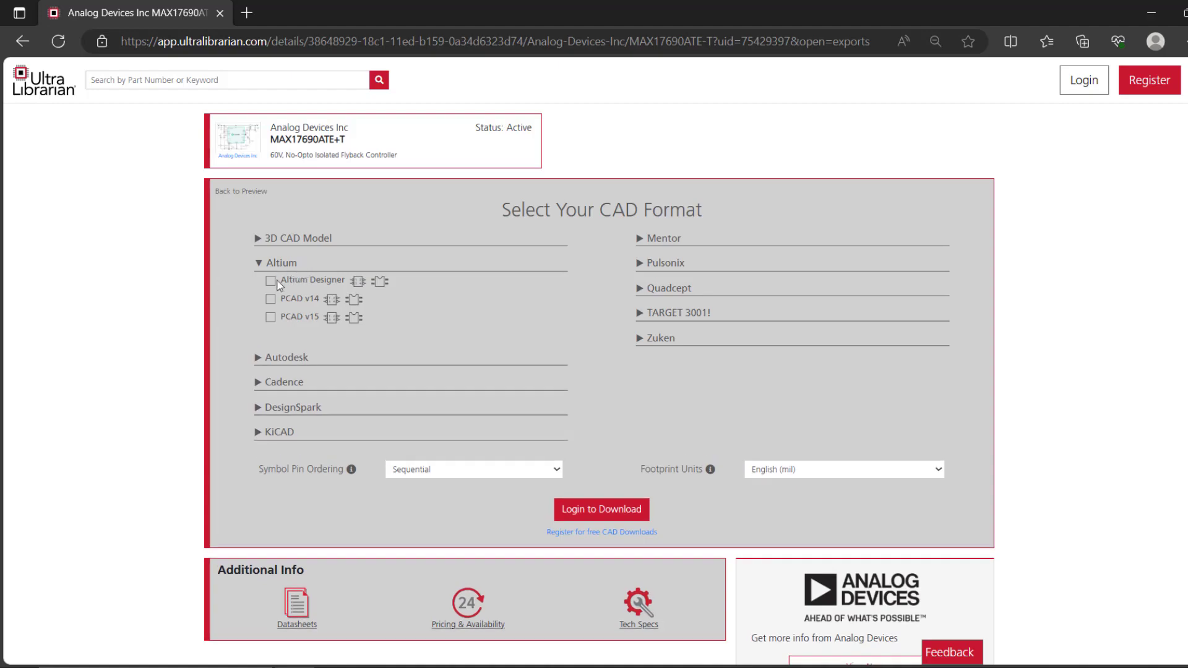
left_click(271, 281)
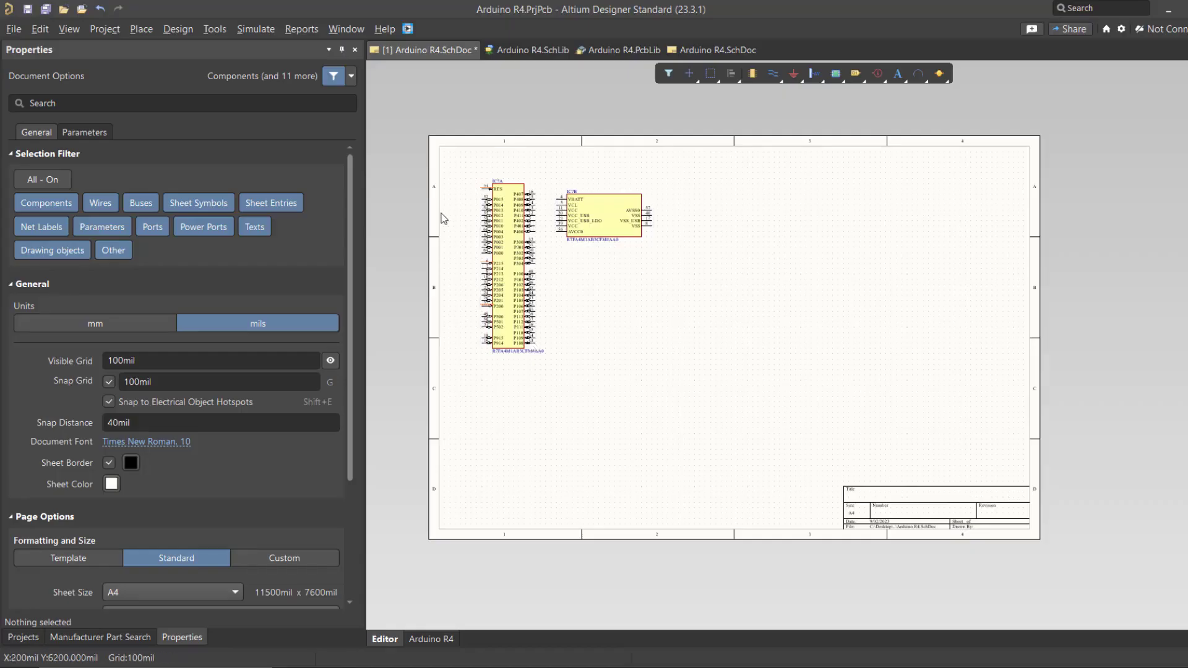
- Switch to Altium Designer, launch the Altium Library Loader and search it for PJ-102BH
left_click(214, 29)
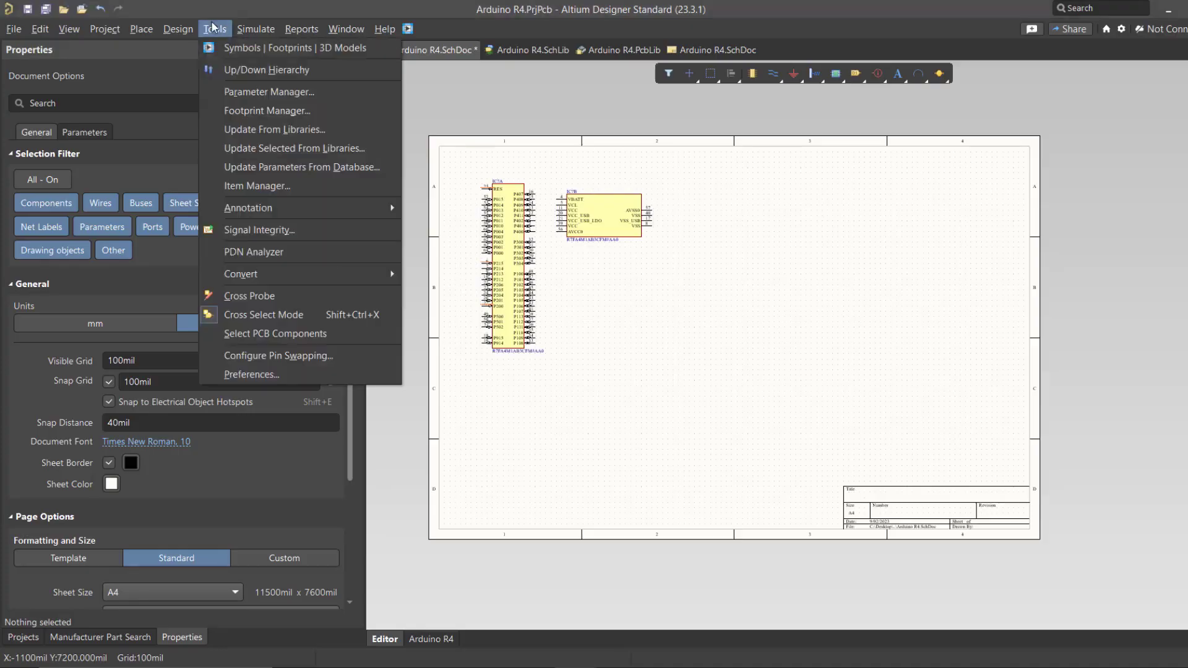
left_click(381, 50)
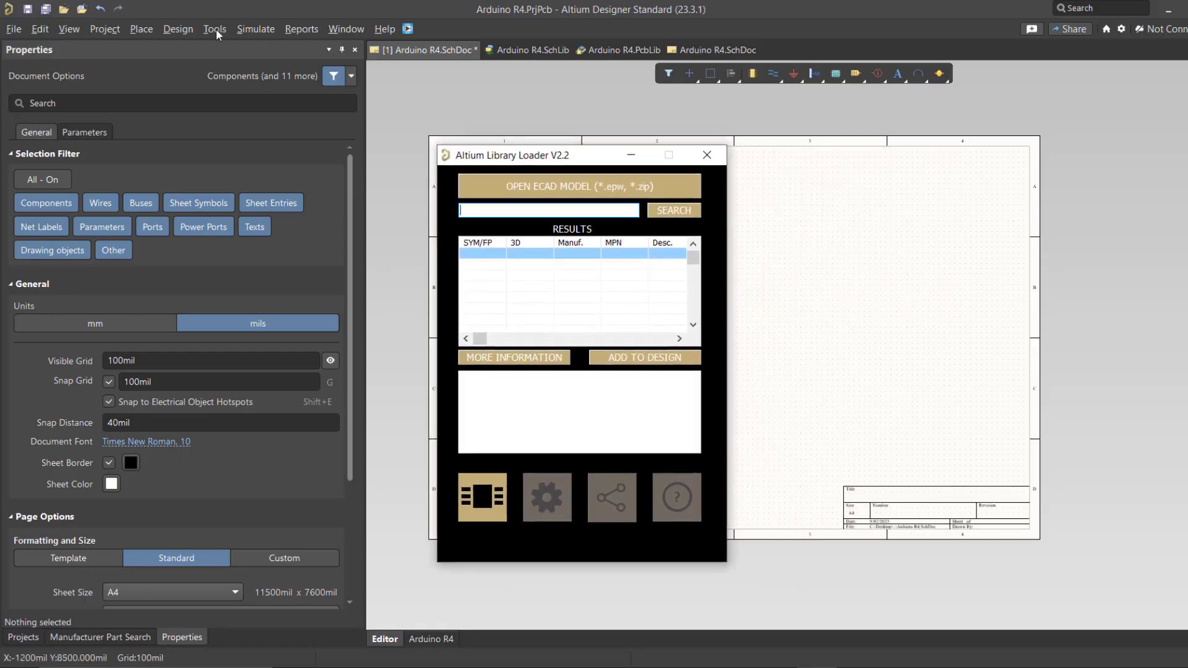
left_click(216, 29)
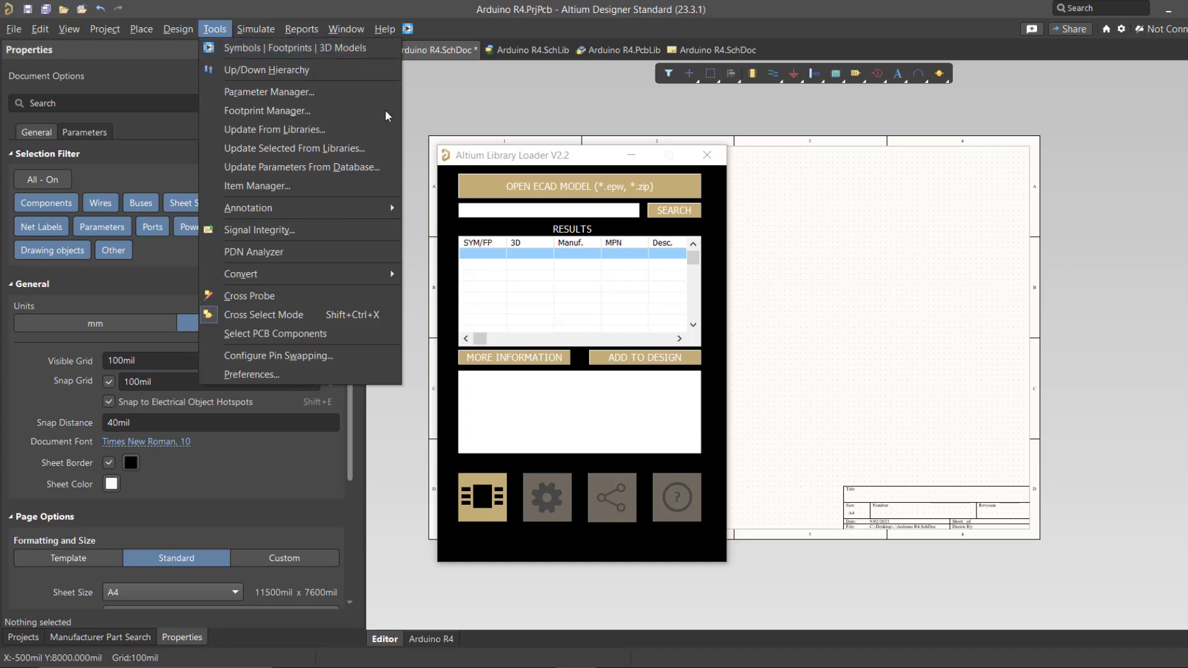
mouse_move(475, 156)
left_mouse_down()
mouse_move(494, 174)
mouse_move(495, 159)
mouse_move(476, 154)
mouse_move(483, 170)
left_mouse_up()
left_click(488, 219)
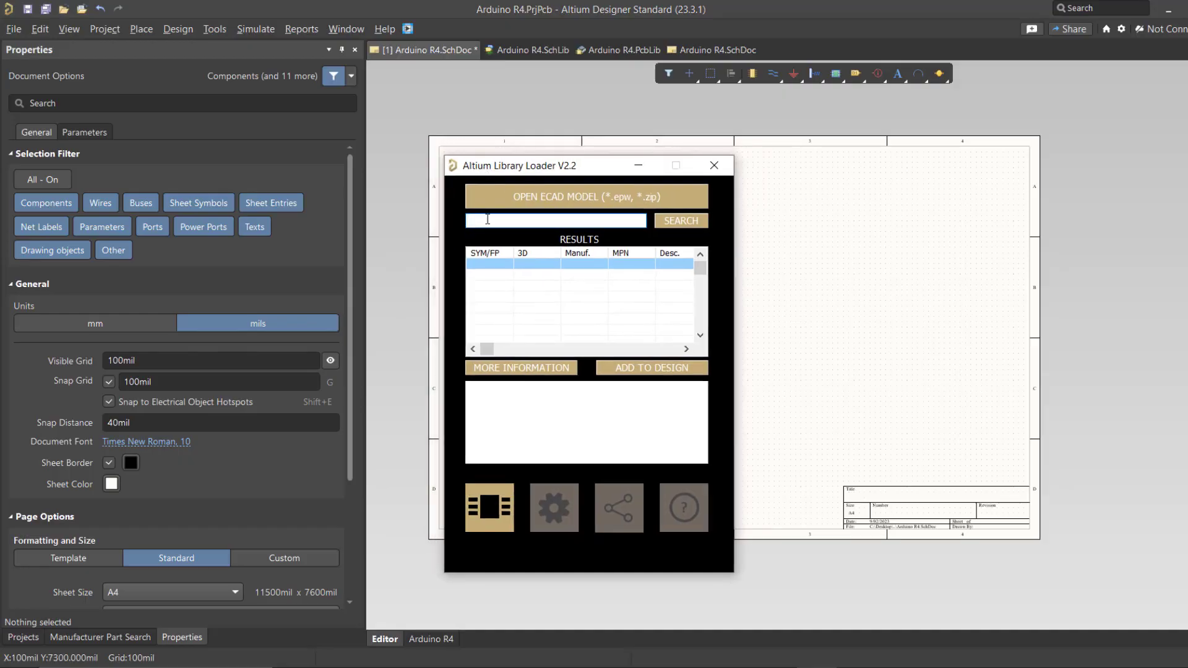
type("PJ-102BH")
left_click(680, 225)
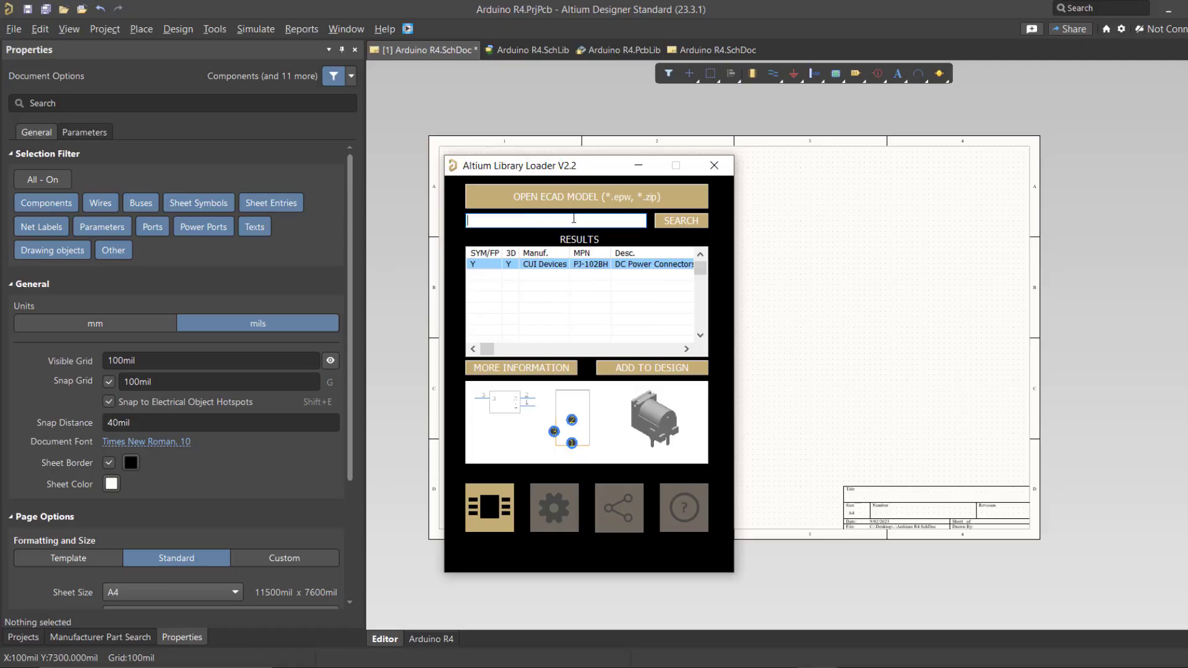
- Add the CUI Devices PJ-102BH power connector to the schematic from the search result and inspect its symbol
left_click(562, 265)
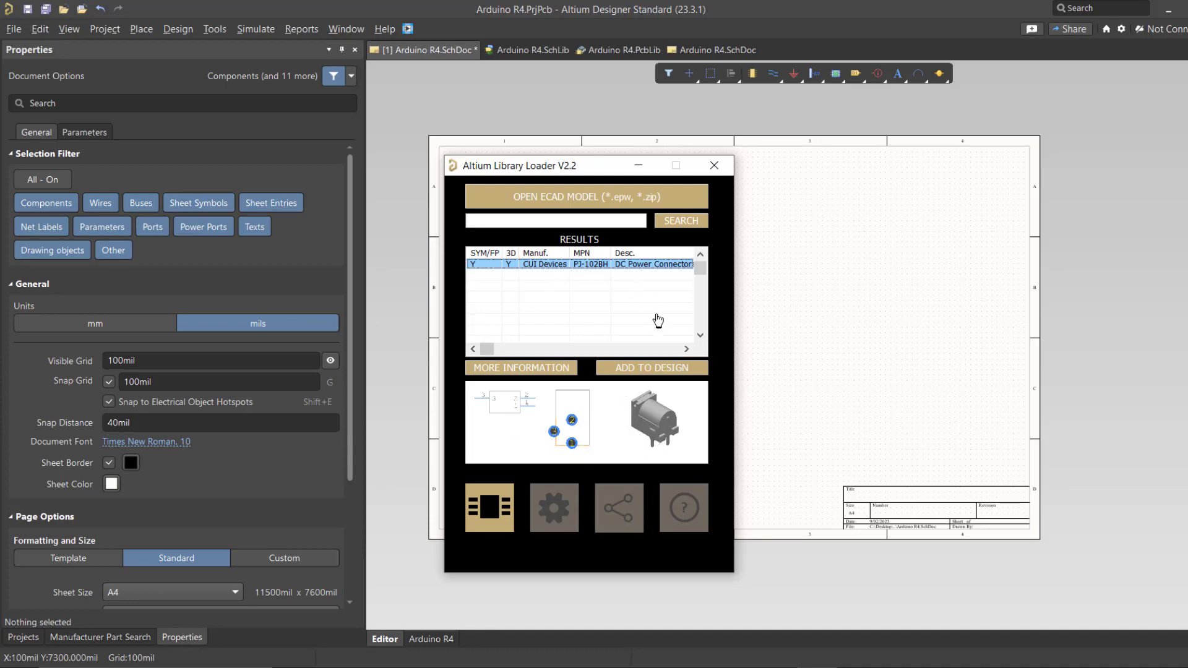
left_click(626, 371)
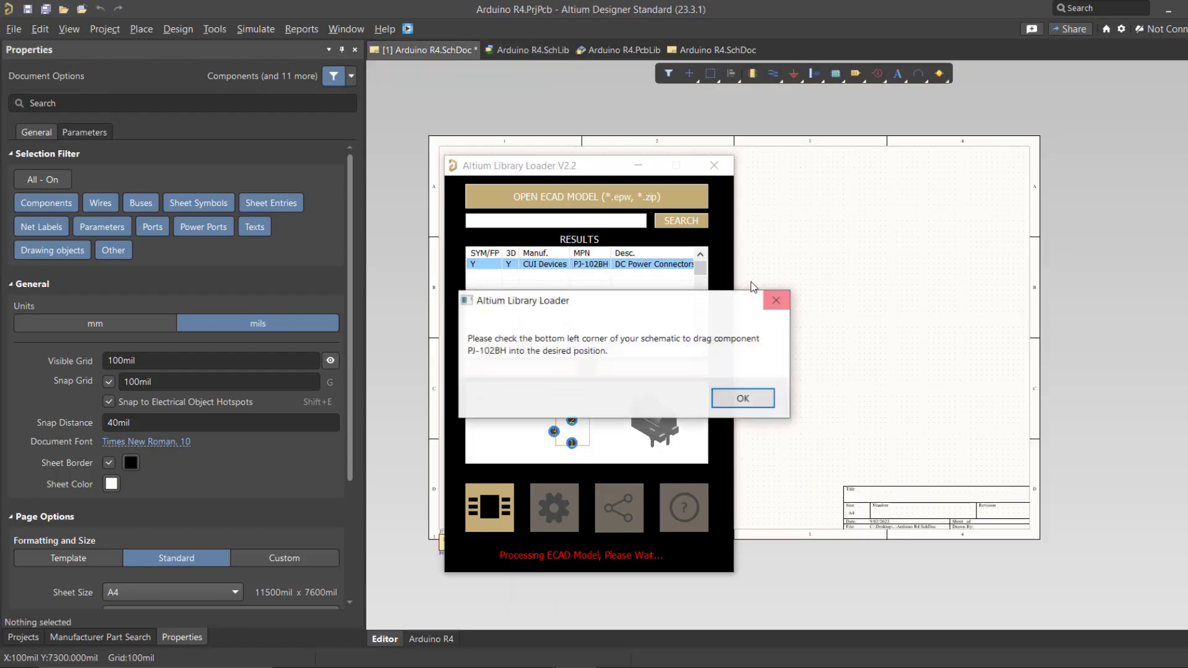
left_click(739, 397)
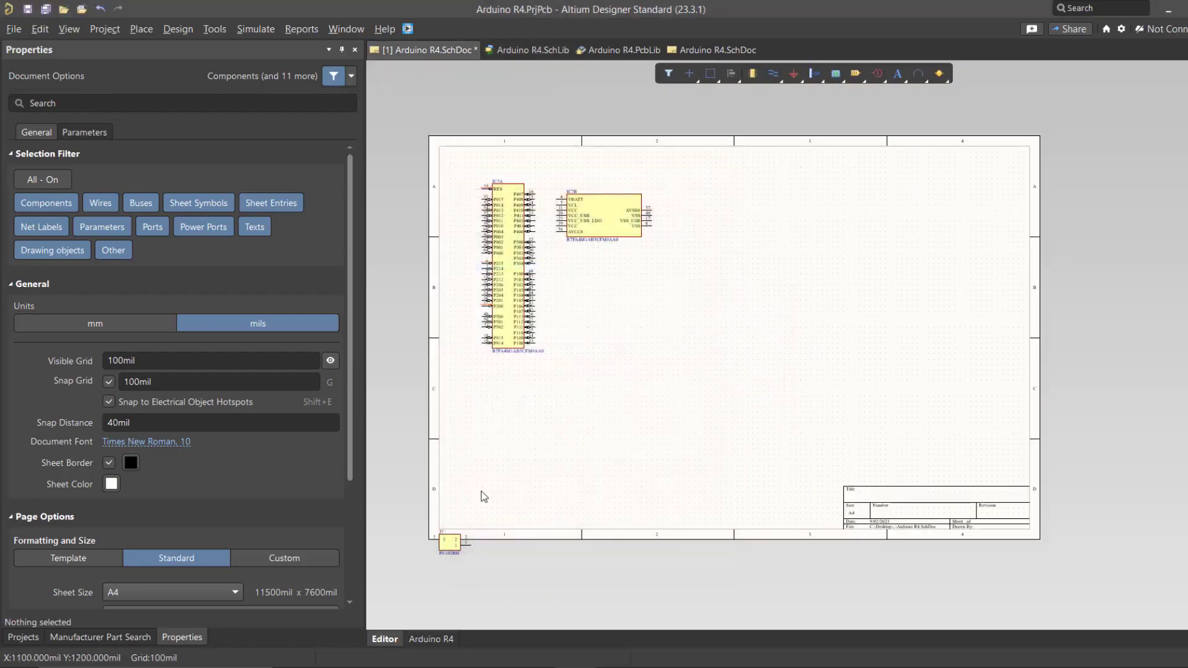
scroll(669, 376, "up", 5, "ctrl")
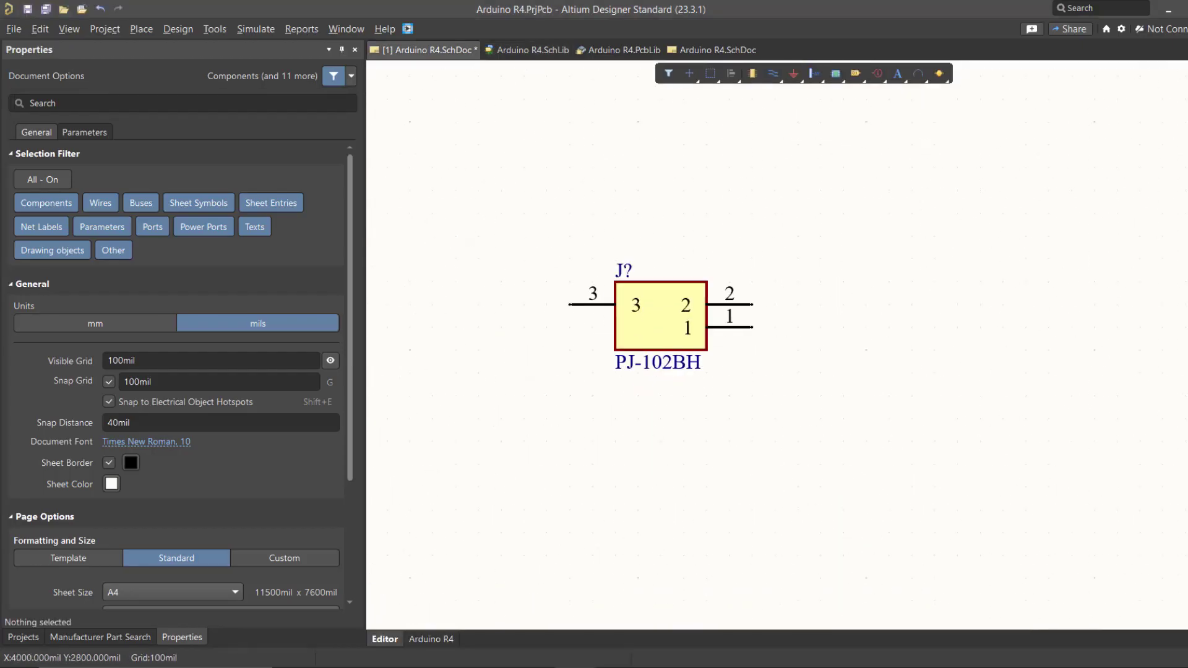
left_click(649, 353)
scroll(213, 506, "down", 6)
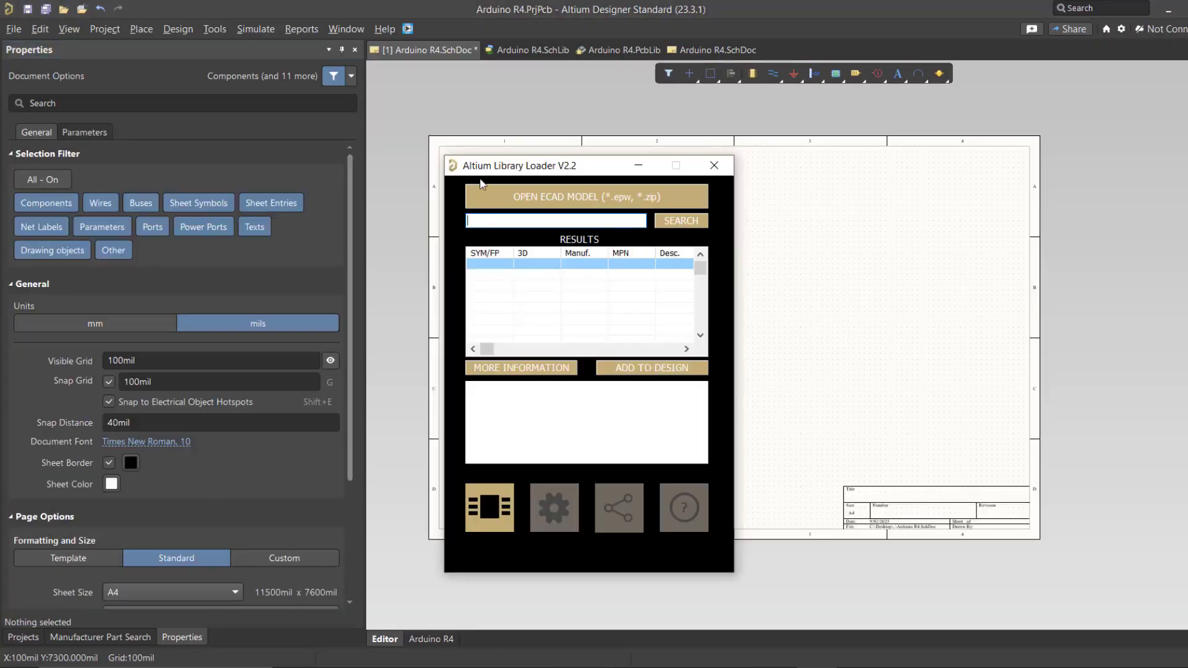
left_click(487, 220)
left_click(486, 219)
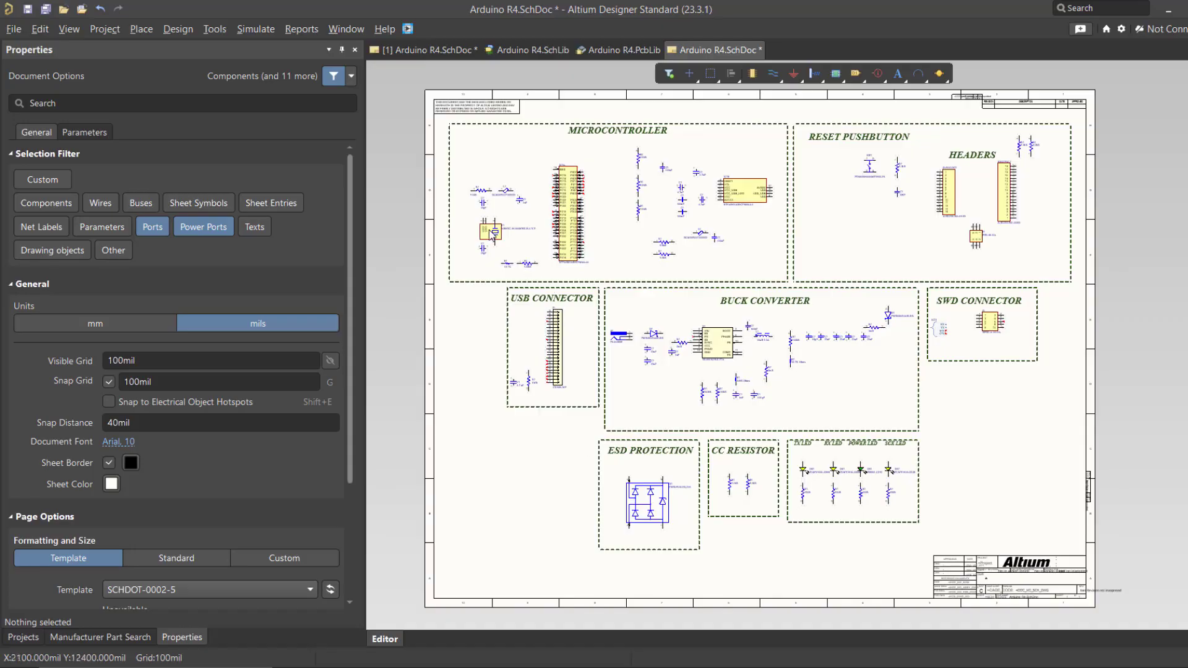
- Set the designator of the 5.1kR resistor in the completed schematic's microcontroller block to R1
scroll(488, 206, "up", 5, "ctrl")
scroll(488, 206, "up", 3, "ctrl")
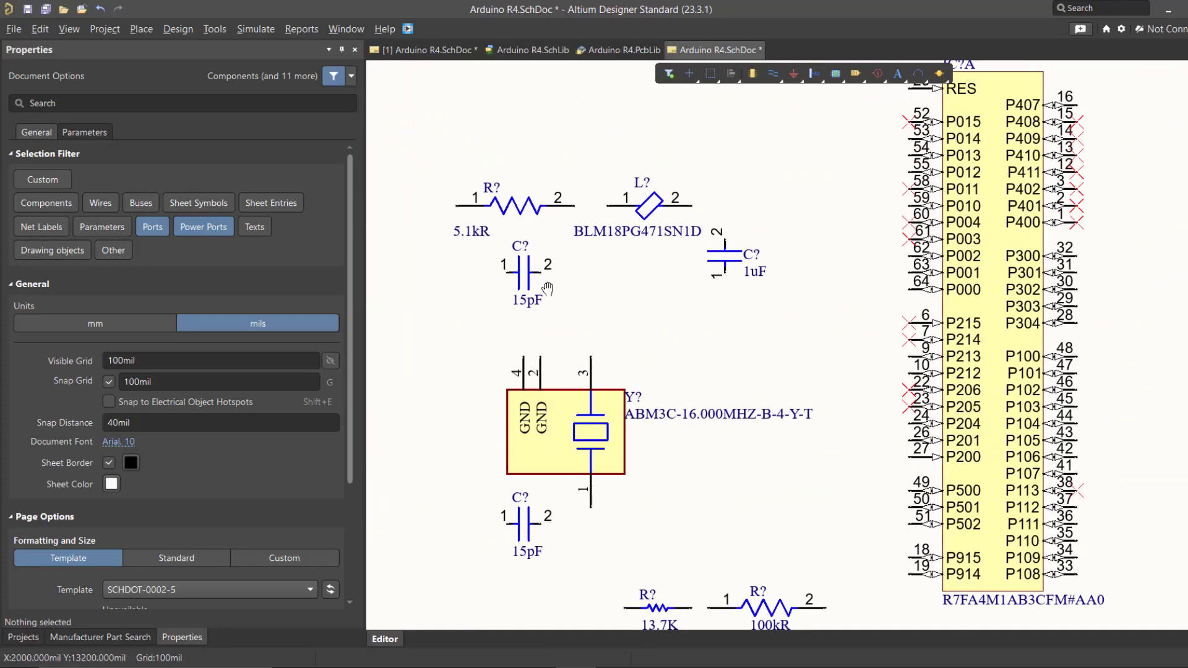
right_click_drag(552, 288, 558, 305)
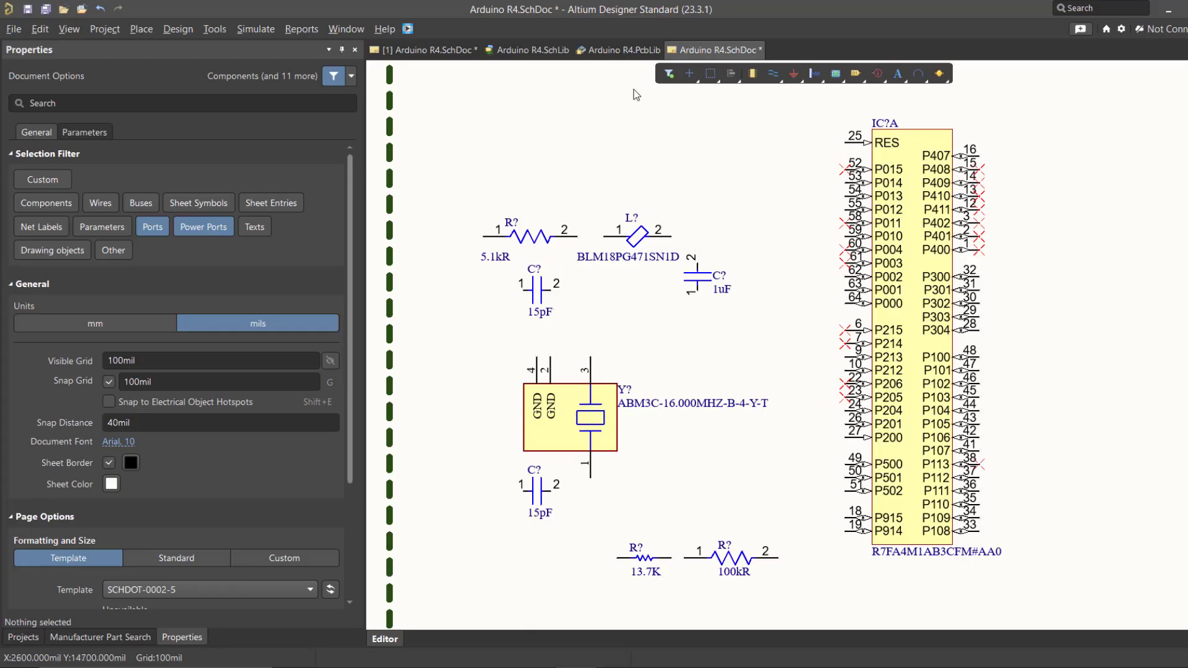
left_click(668, 74)
left_click(521, 237)
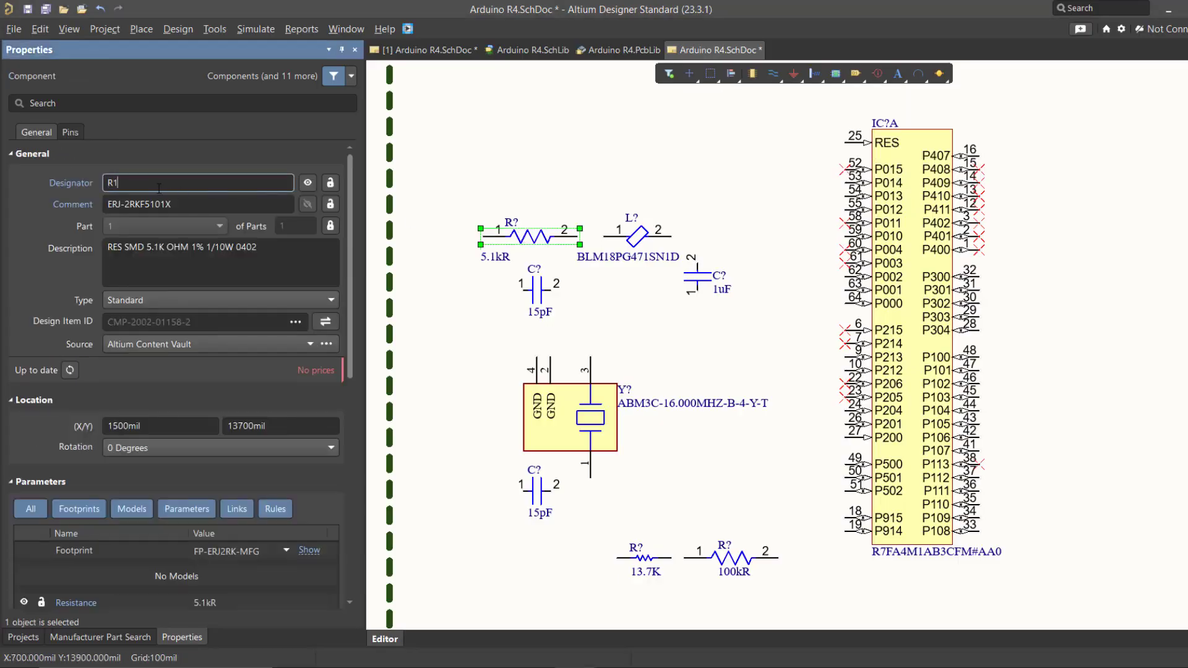
key("BackSpace")
type("1")
key("Return")
- Annotate the designators of all components in Arduino R4.SchDoc and execute the resulting engineering change order
left_click(214, 30)
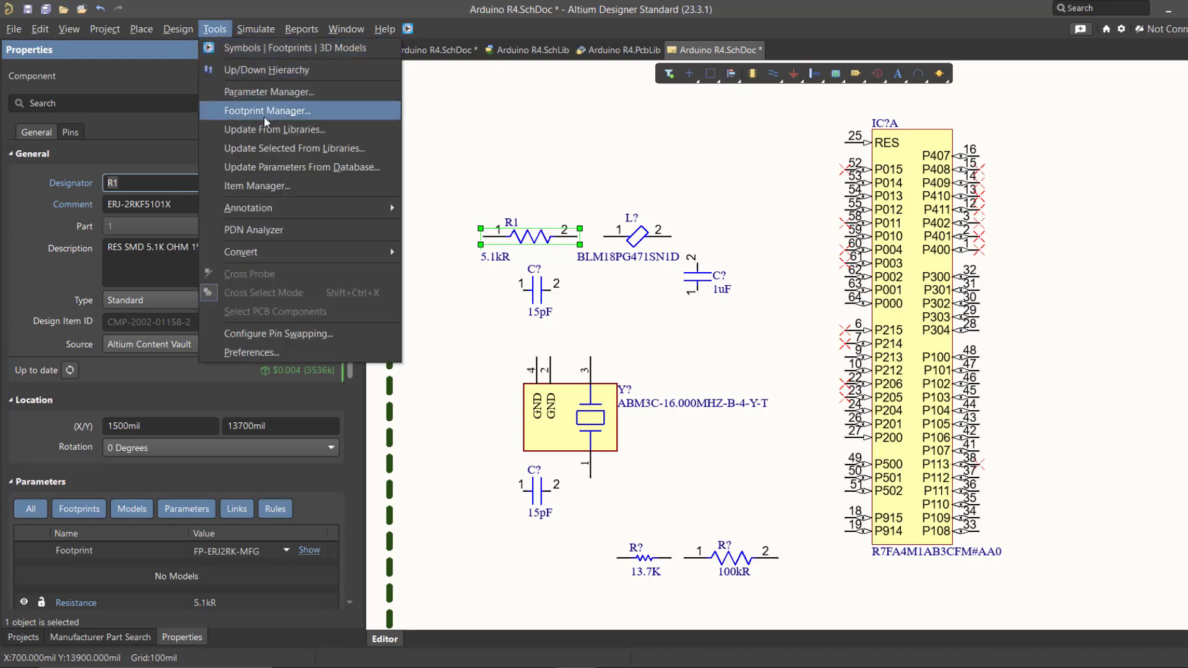
mouse_move(286, 206)
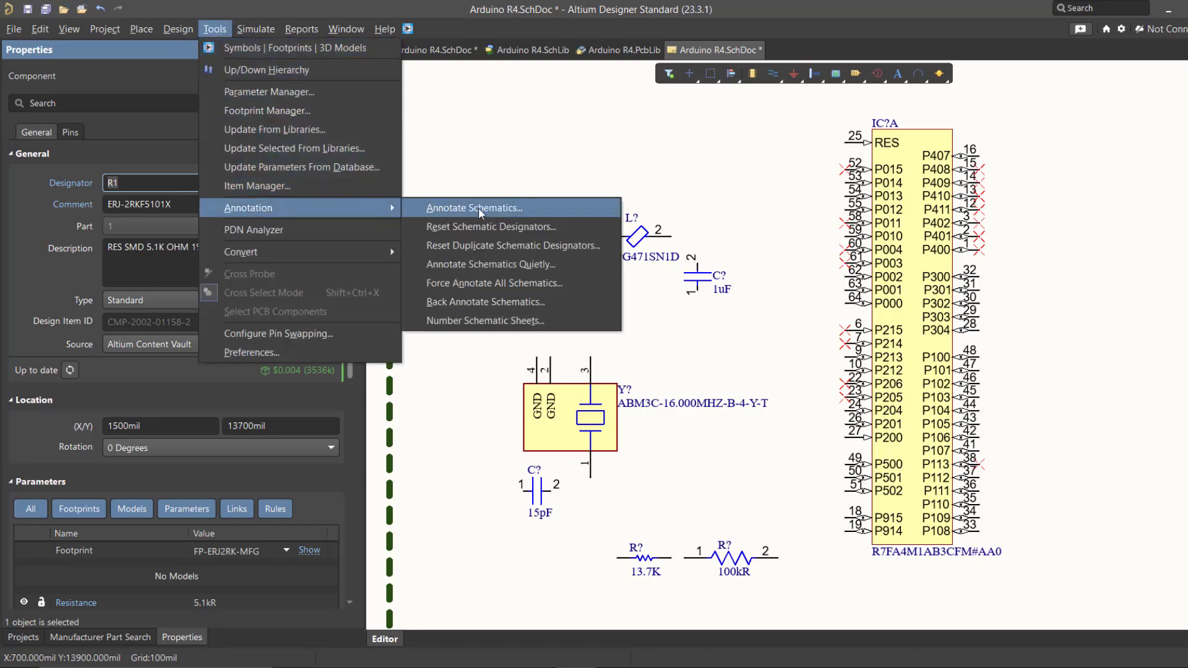
left_click(554, 213)
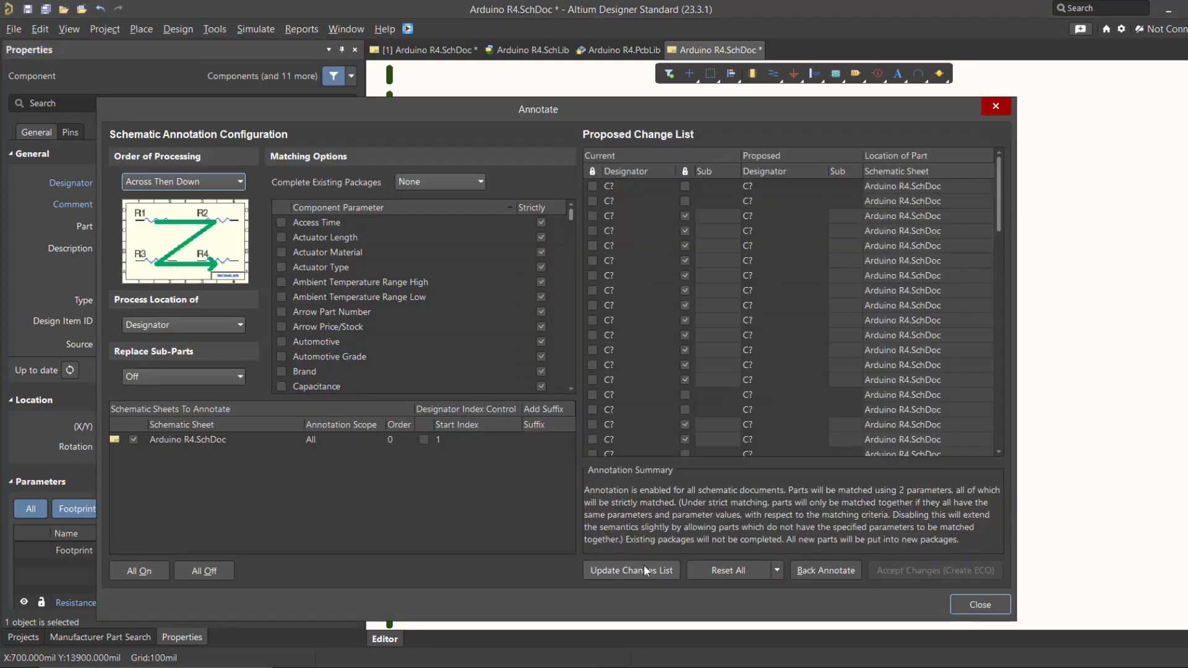
left_click(643, 574)
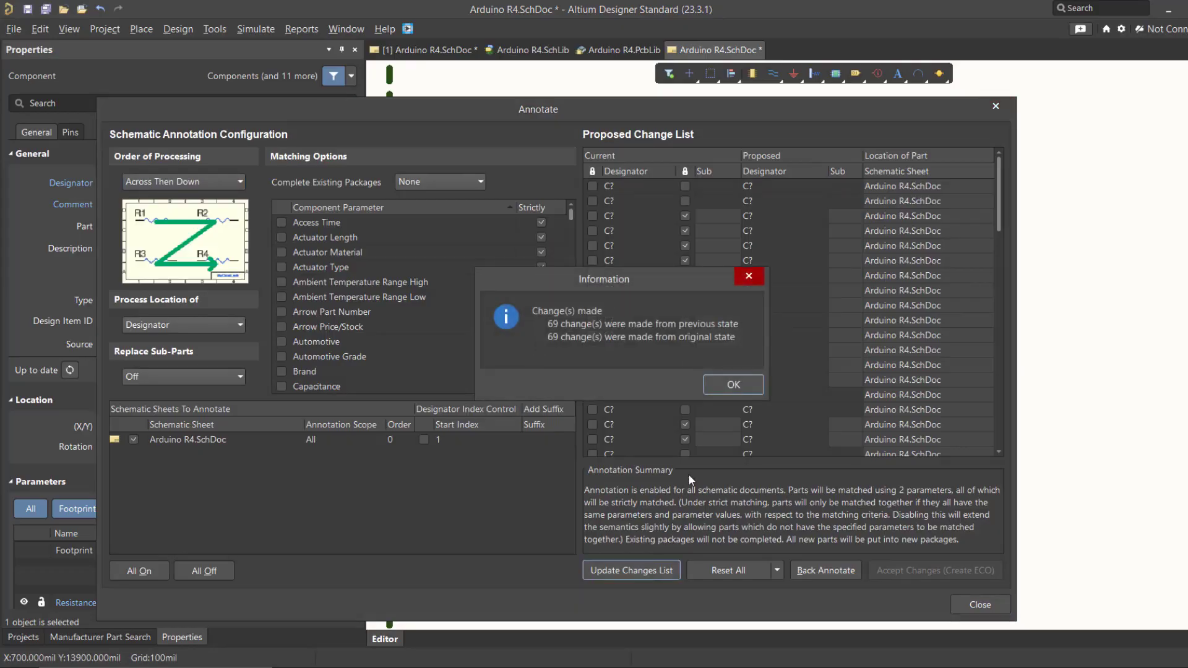
left_click(721, 388)
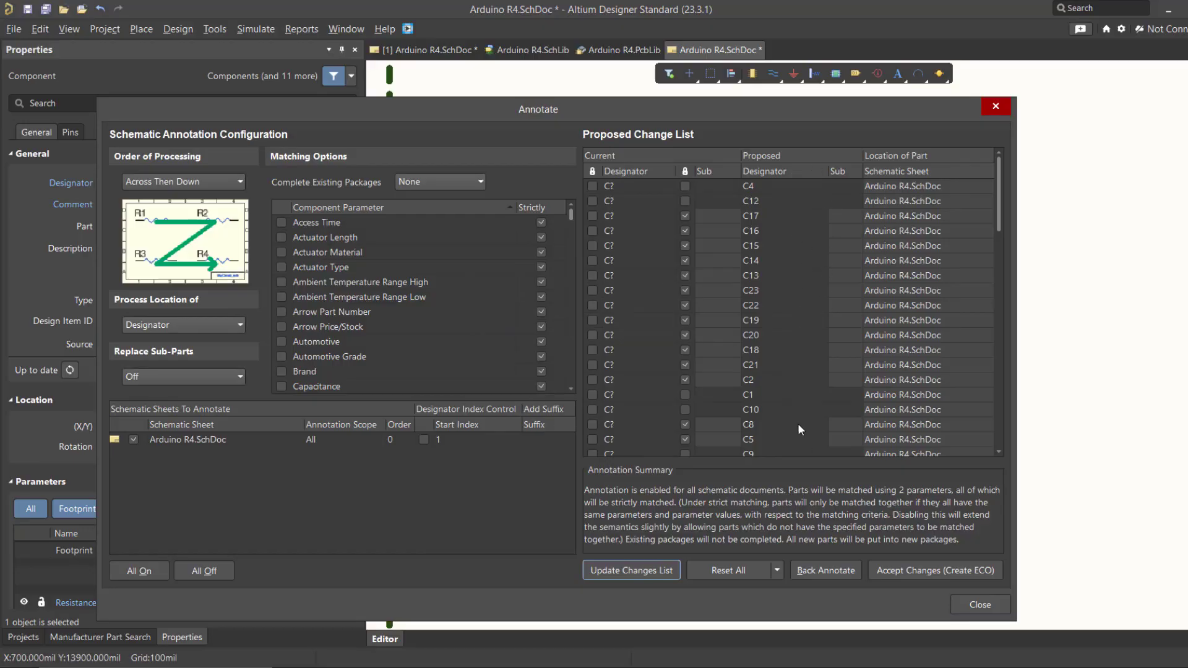
left_click(886, 571)
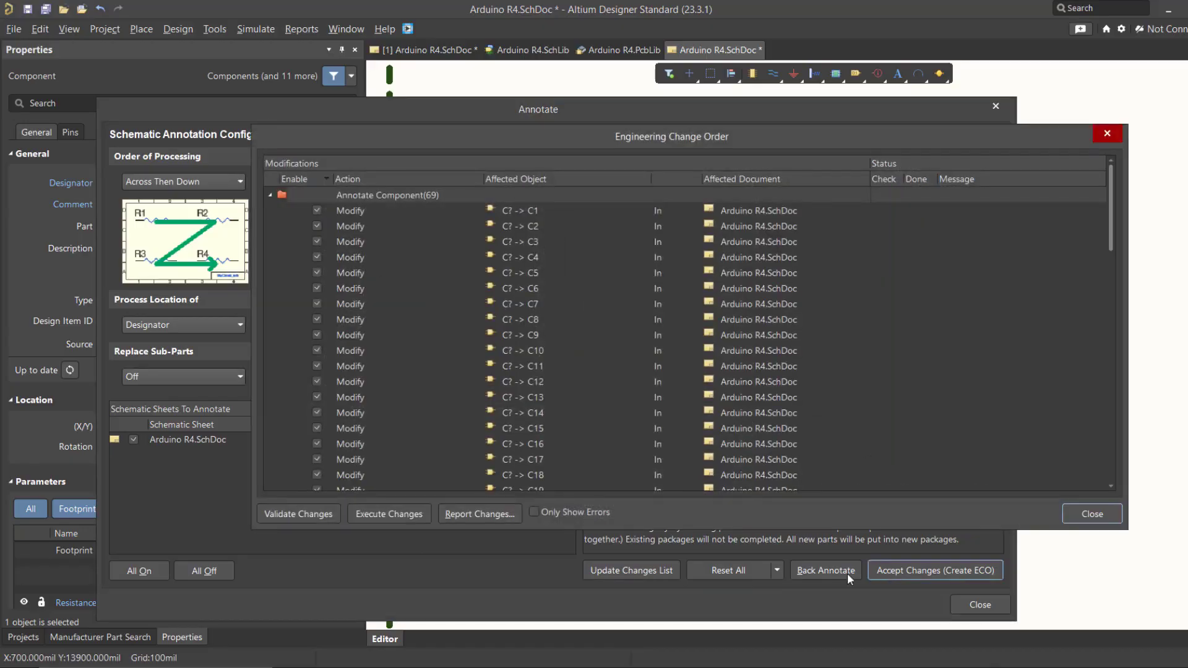
left_click(400, 512)
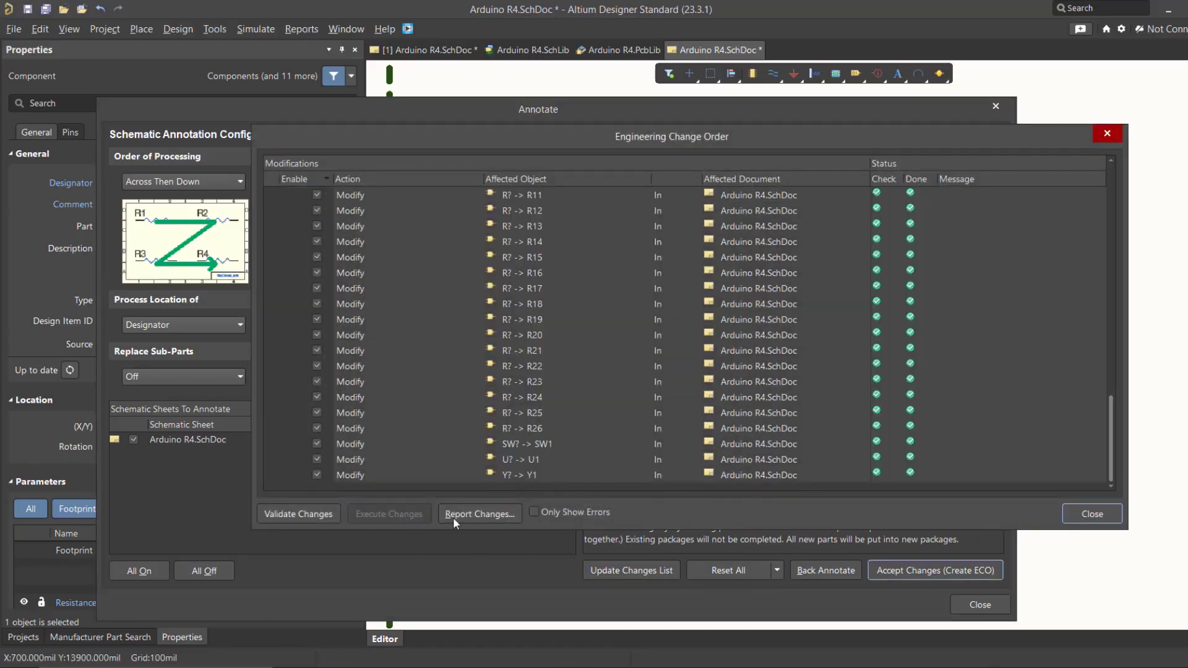
- Close the engineering change order and the annotation dialog, and deselect resistor R1 in the schematic
left_click(1101, 522)
left_click(960, 604)
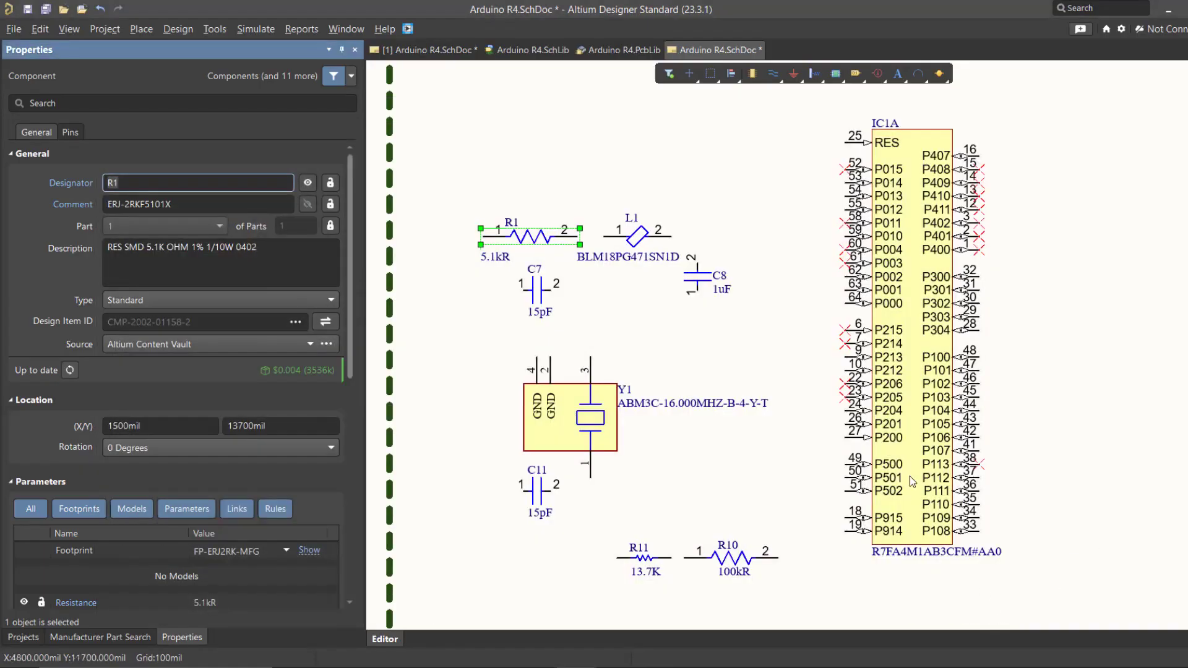
left_click(718, 244)
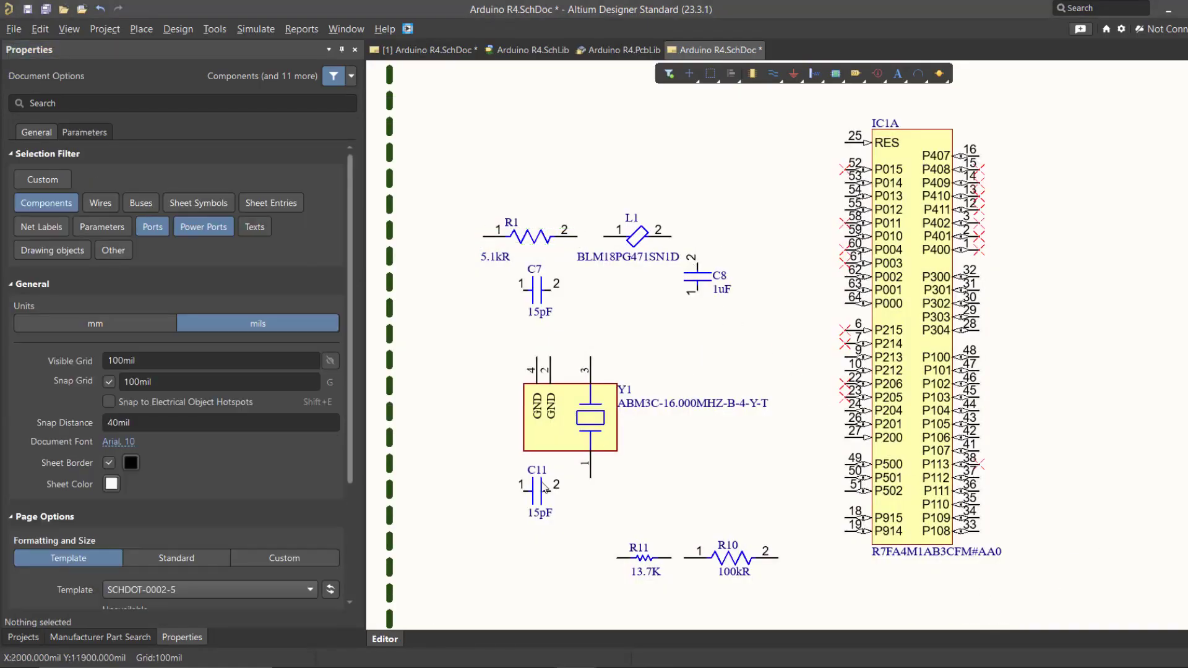
- Check the annotated designators of the resistors, capacitors and other components in the microcontroller block
scroll(545, 489, "up", 3, "ctrl")
scroll(565, 456, "down", 5, "ctrl")
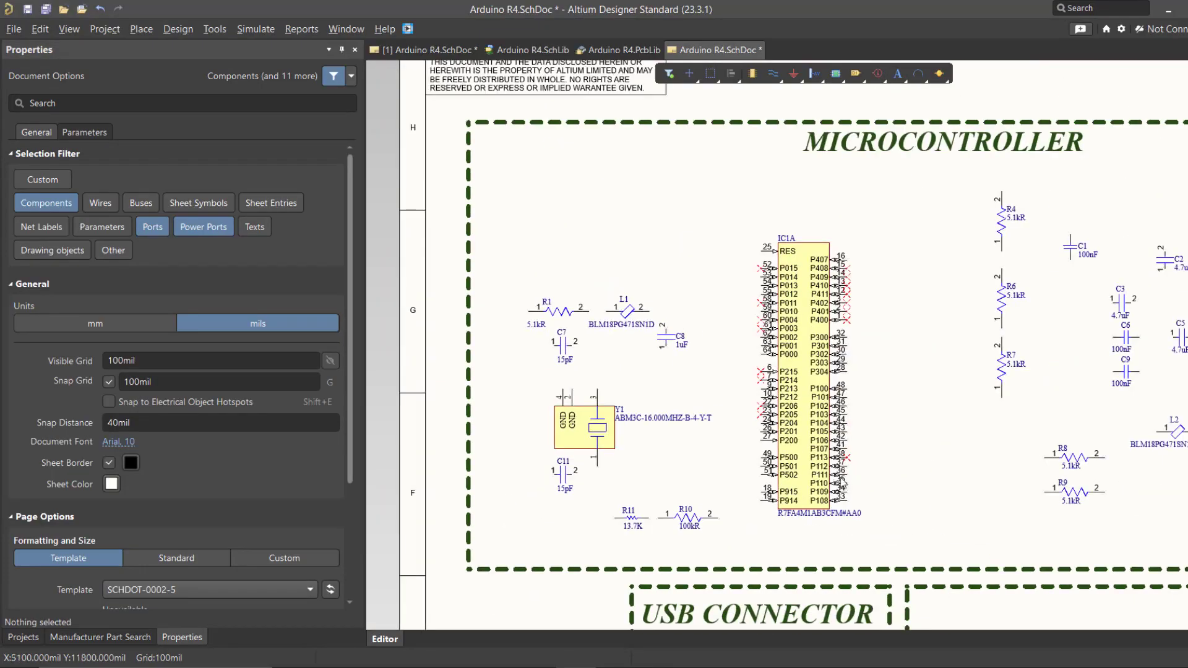
right_click_drag(1142, 461, 1000, 443)
scroll(990, 317, "up", 3, "ctrl")
right_click_drag(990, 317, 919, 387)
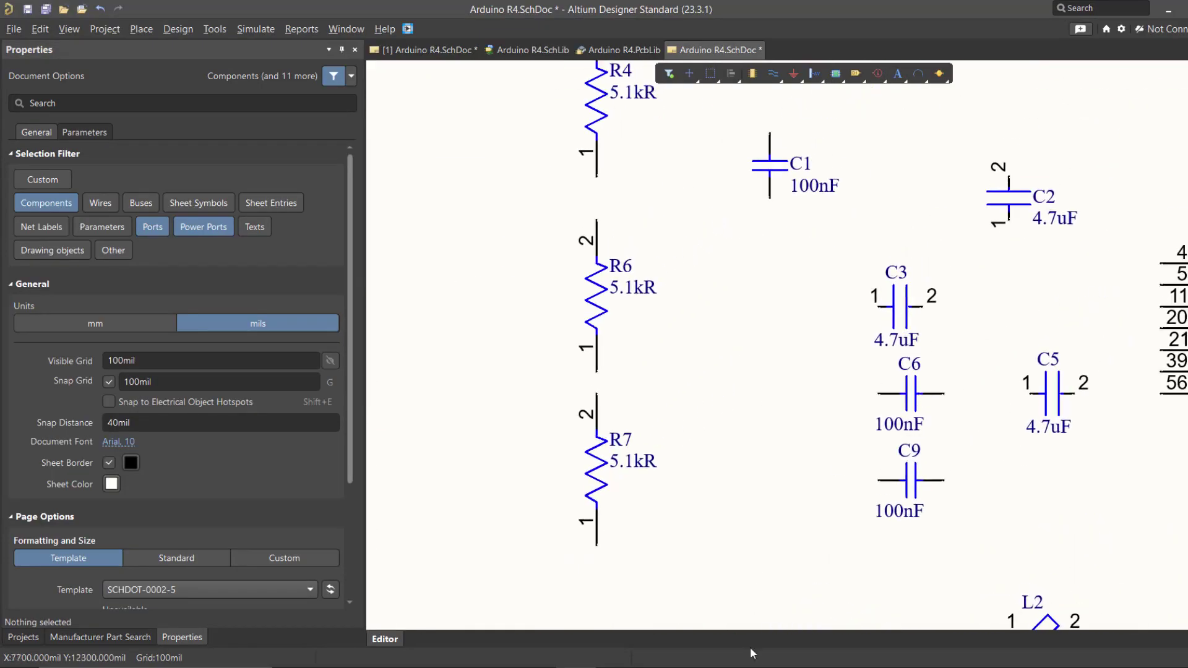
middle_click_drag(596, 250, 697, 337)
right_click_drag(697, 337, 771, 229)
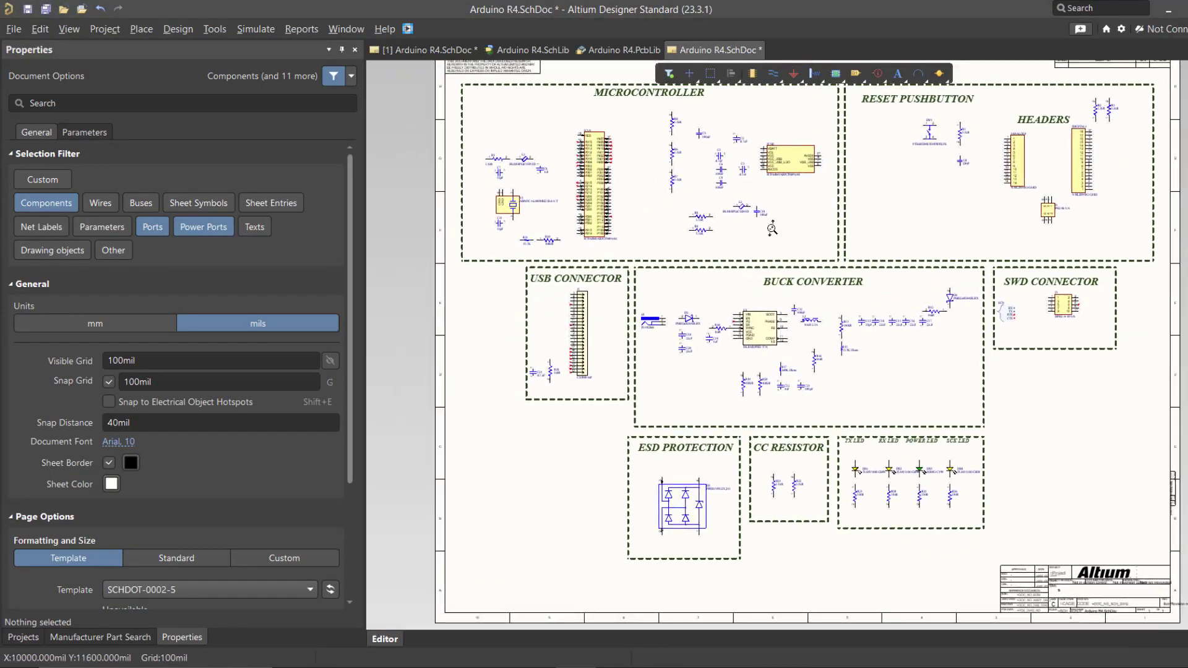
- Review the annotated components across the whole Arduino R4 sheet, including the microcontroller, USB connector and buck converter blocks
middle_click_drag(771, 229, 717, 227)
right_click_drag(639, 167, 629, 187)
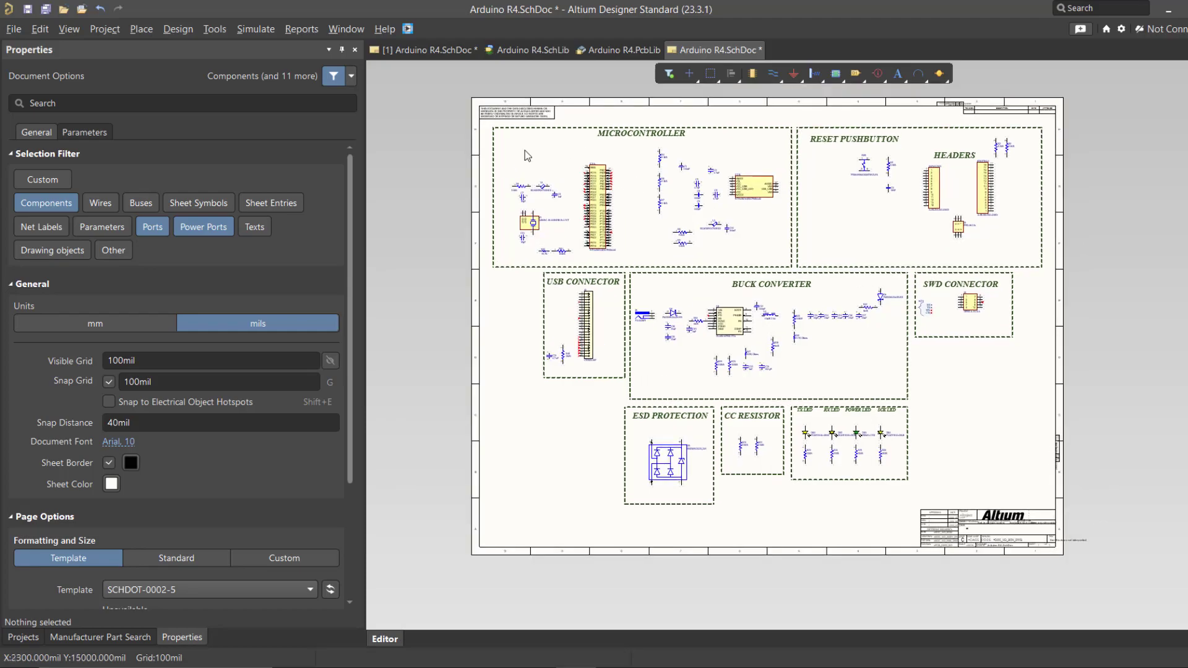
middle_click_drag(525, 151, 551, 233)
middle_click_drag(551, 234, 553, 261)
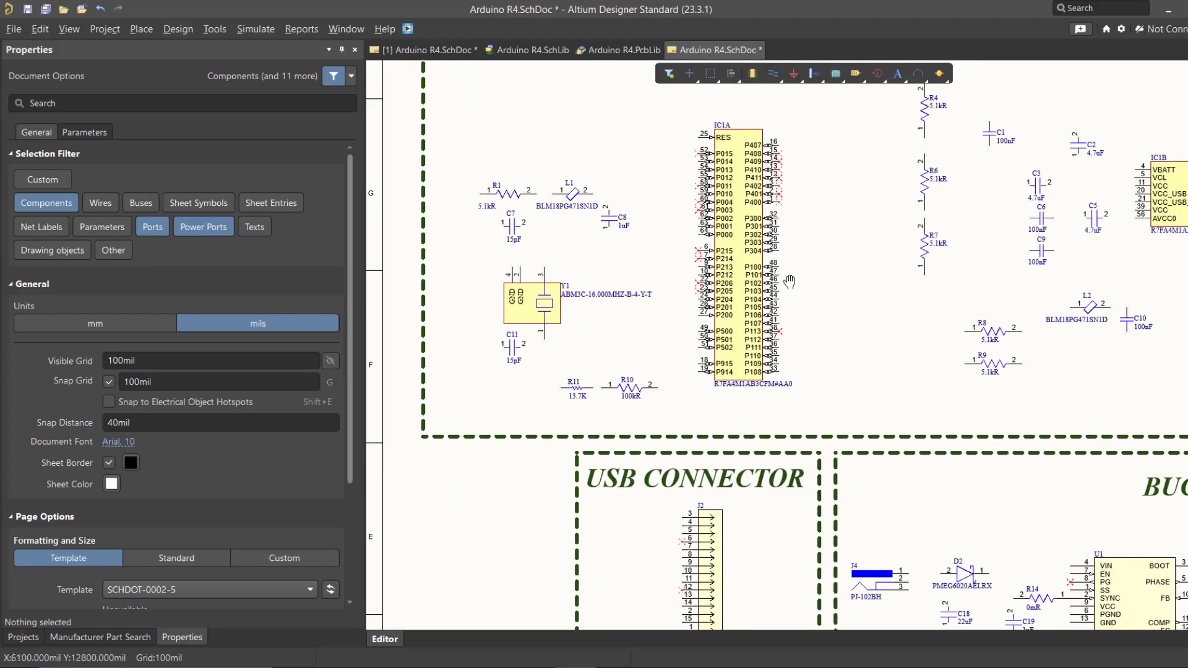
right_click_drag(790, 278, 499, 311)
middle_click_drag(792, 252, 815, 299)
right_click_drag(815, 304, 680, 198)
mouse_move(657, 277)
middle_mouse_down()
mouse_move(657, 247)
mouse_move(657, 294)
middle_mouse_up()
right_click_drag(657, 277, 668, 247)
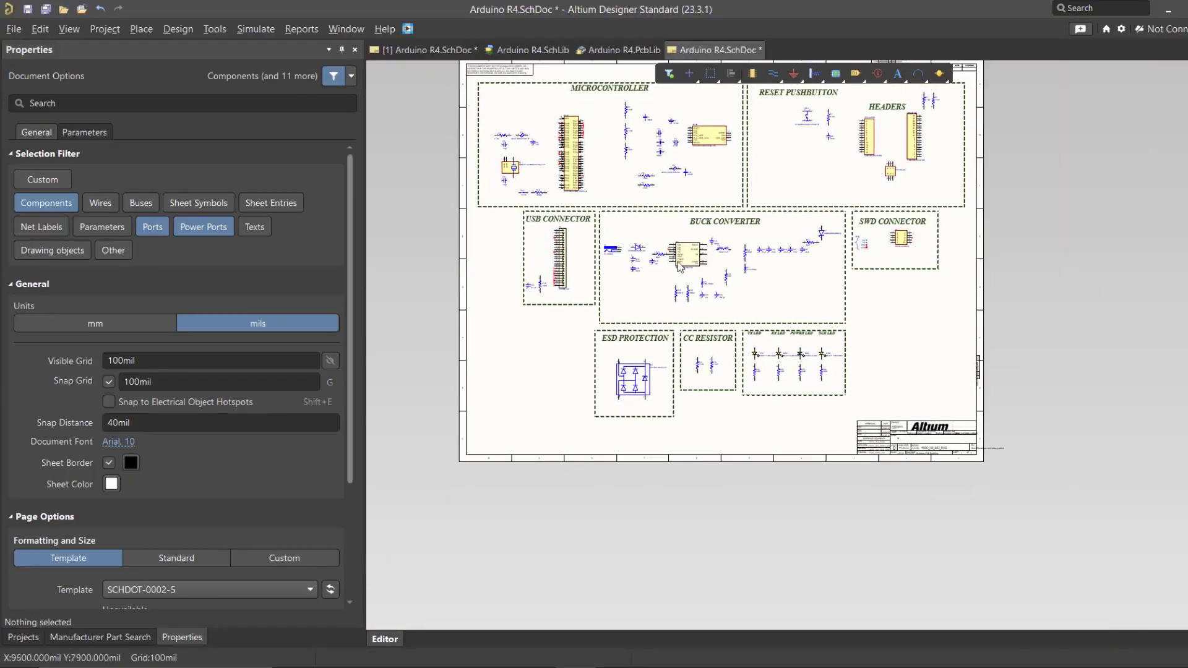
right_click_drag(797, 155, 720, 232)
middle_click_drag(723, 232, 748, 242)
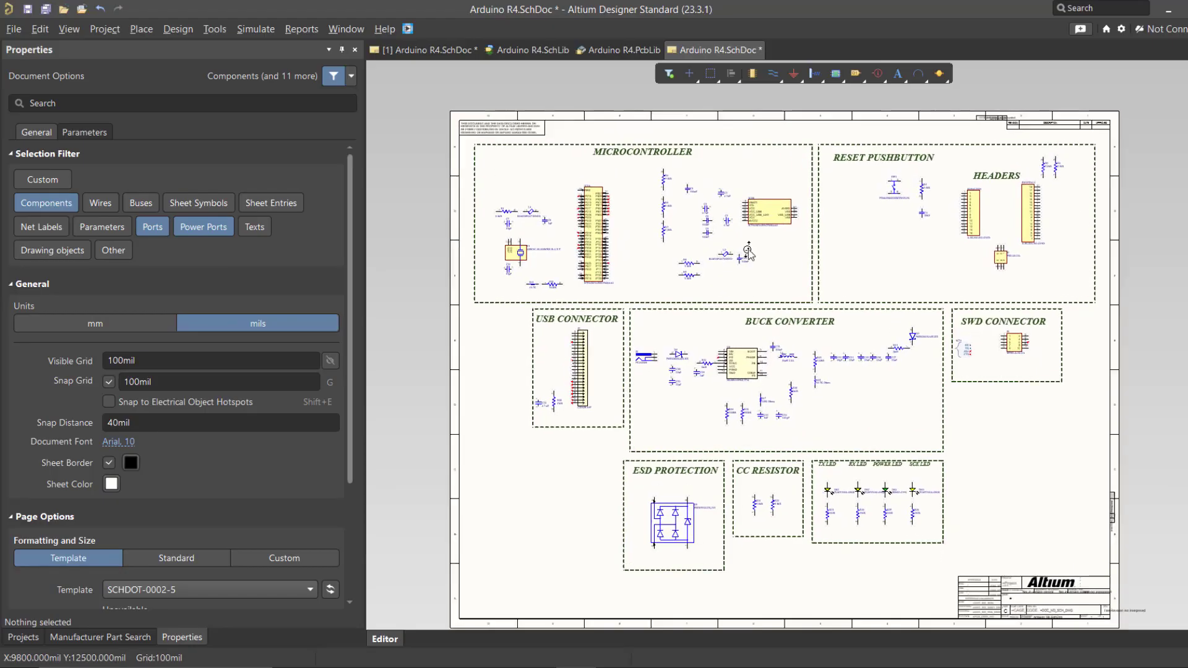
right_click_drag(741, 381, 743, 357)
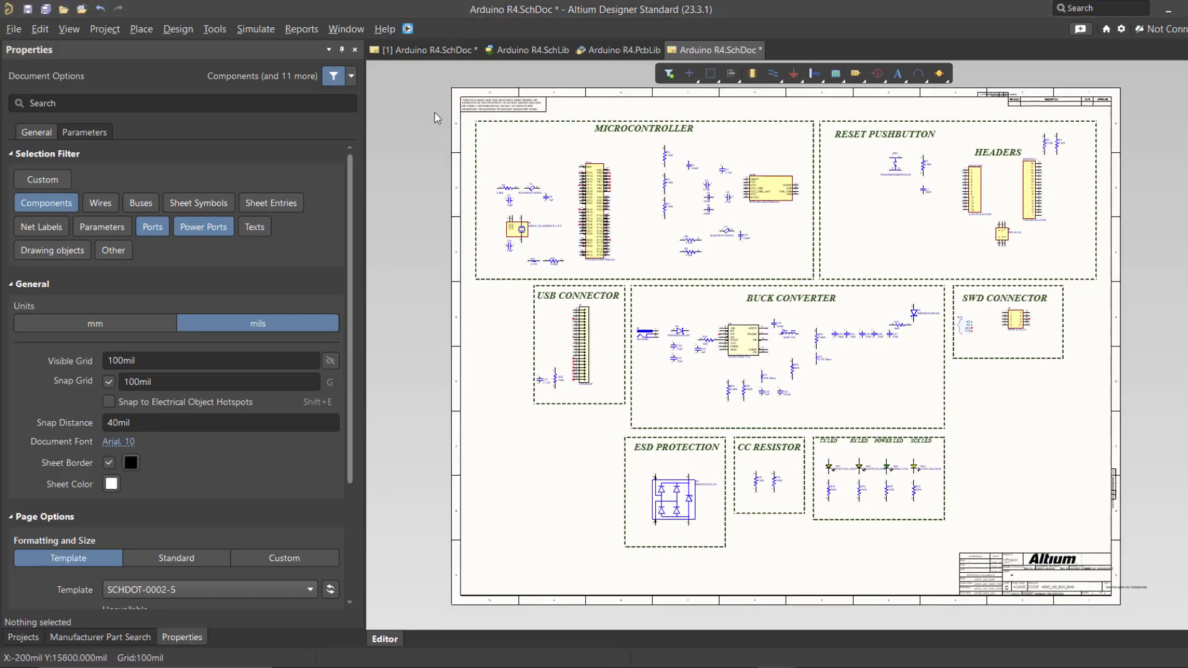